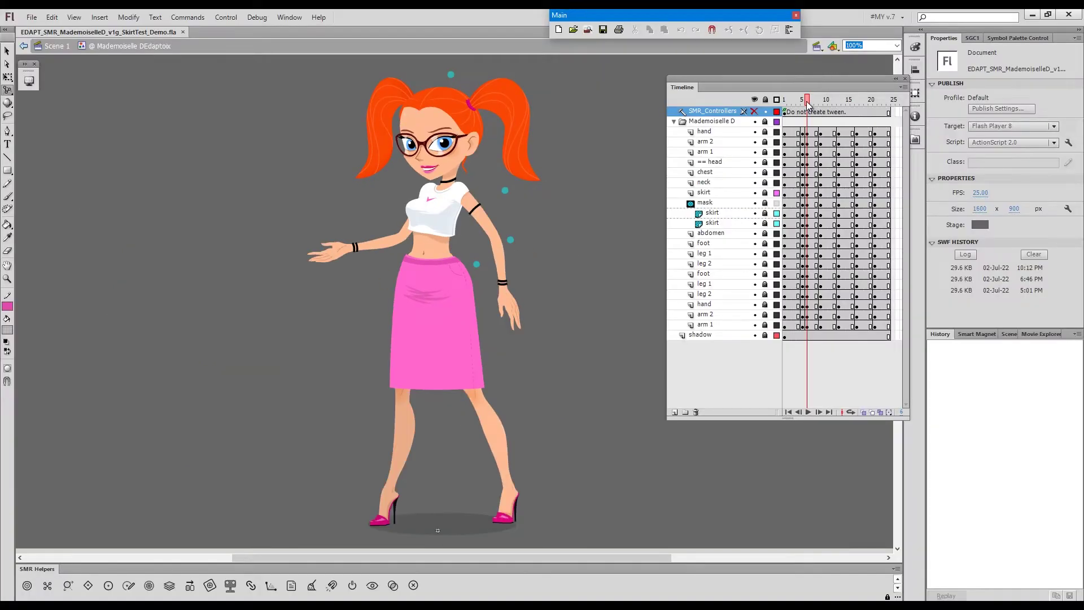
Step: Unlock all Mademoiselle D layers except the shadow so the flared skirt mask outline appears
mouse_move(808, 105)
mouse_down()
mouse_move(789, 104)
mouse_move(826, 119)
mouse_move(879, 118)
mouse_move(809, 120)
mouse_up()
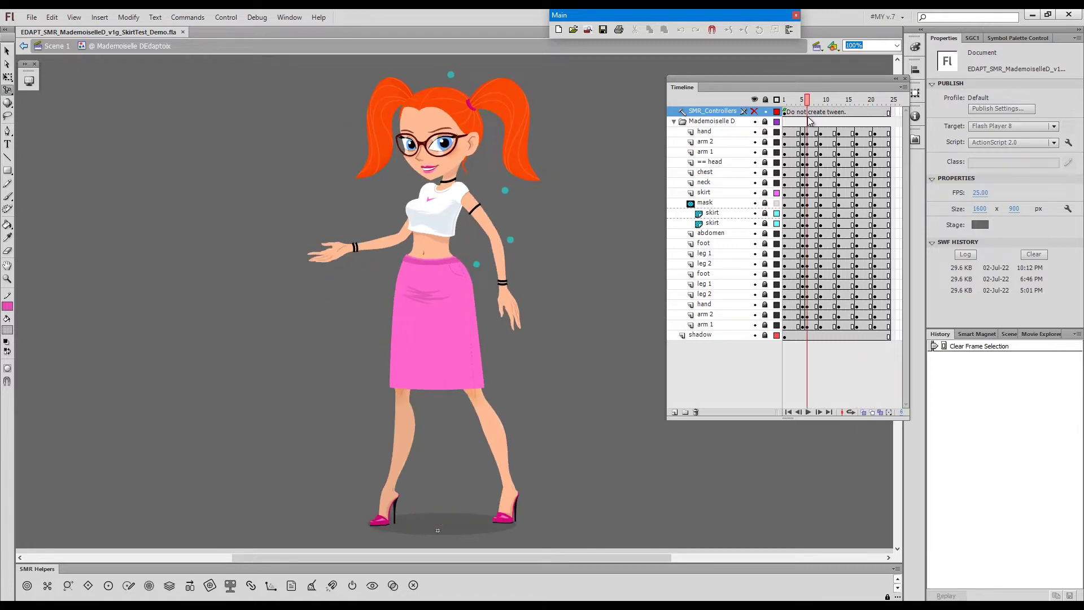
click(766, 123)
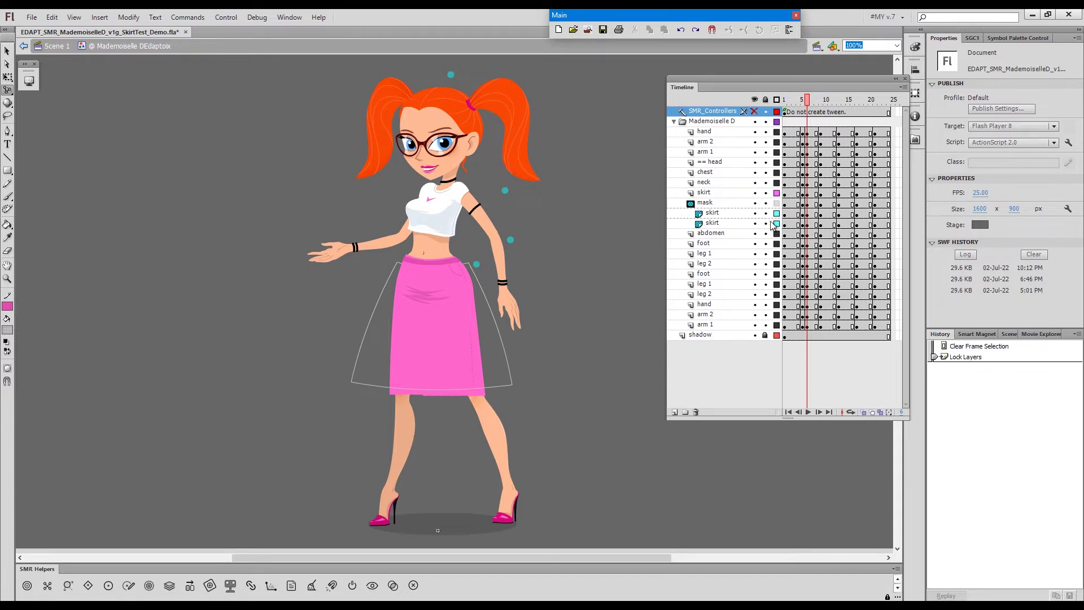
Step: Lock both skirt layers under the mask and KineFlex-drag each half's hem outward to flare it
drag(779, 217, 777, 225)
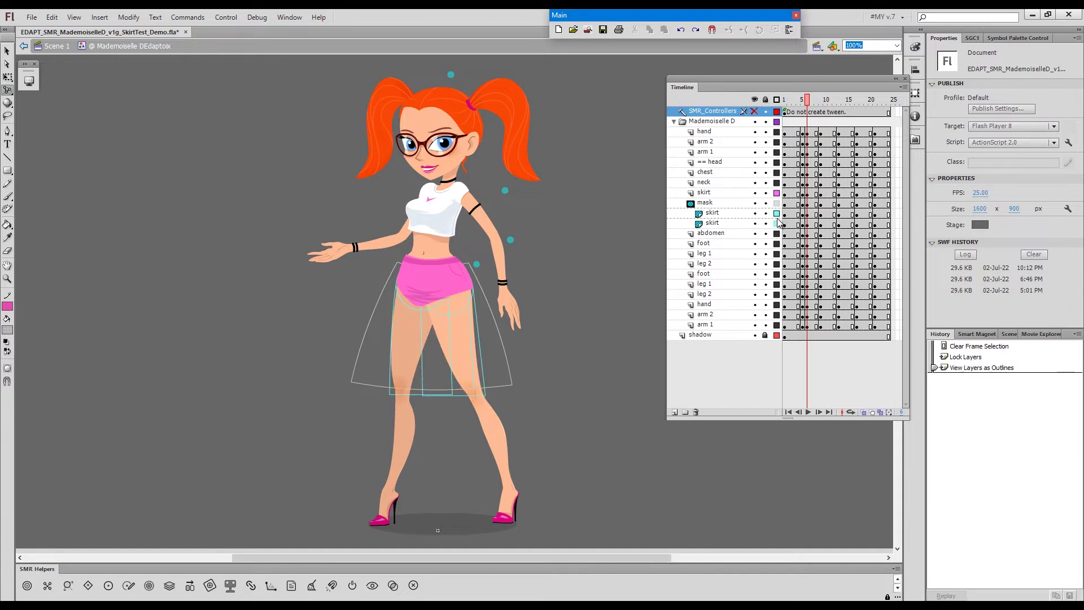
drag(779, 224, 777, 214)
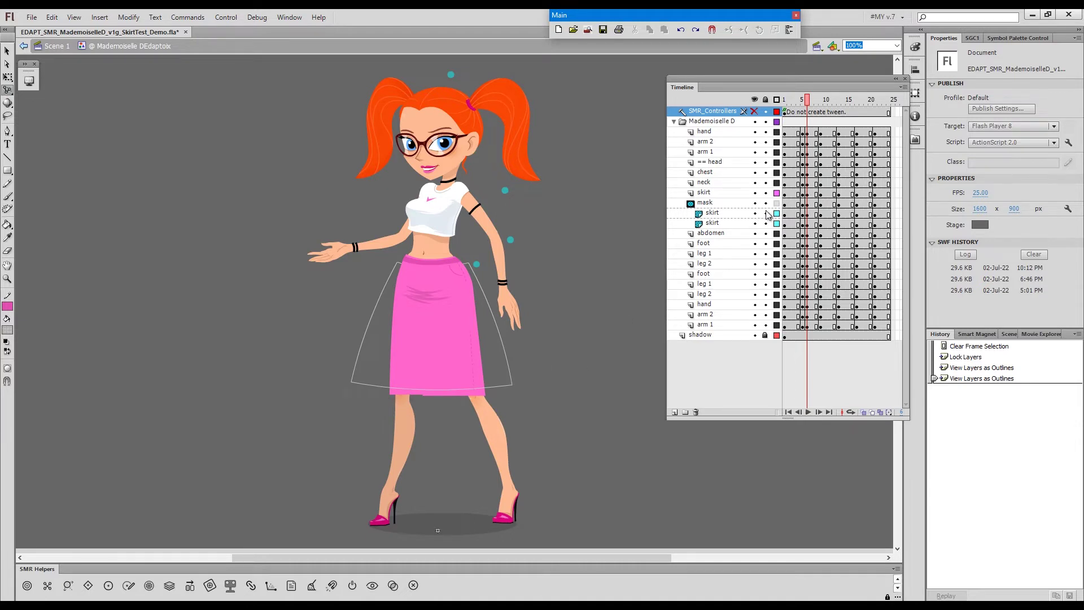
drag(766, 213, 767, 223)
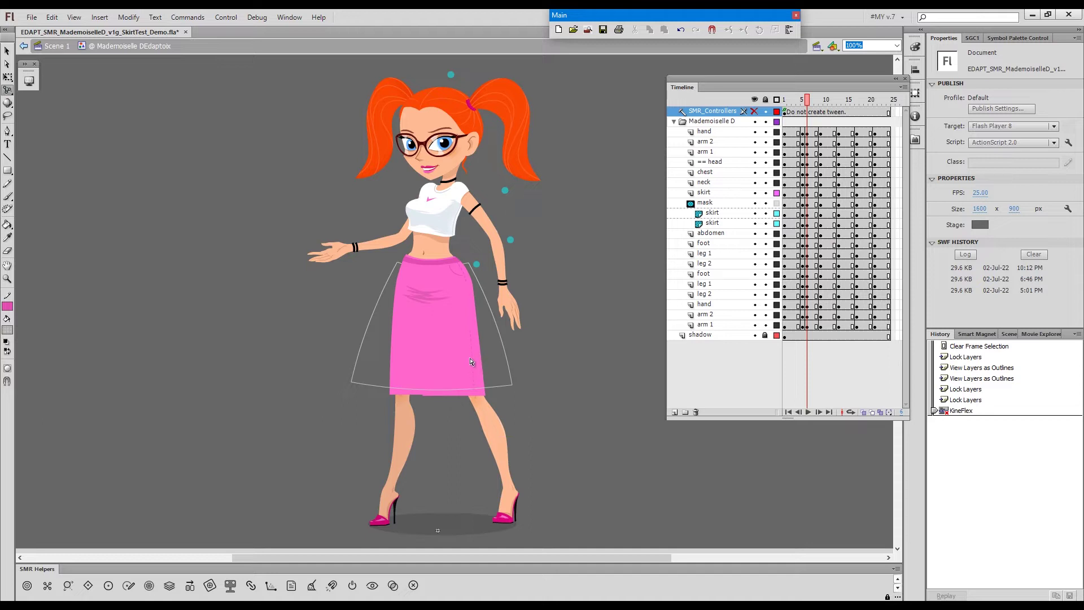
drag(475, 364, 488, 364)
drag(398, 364, 387, 365)
Step: Widen the skirt's right edge and add IK controllers at the wrists and ankles with F1
drag(491, 352, 488, 357)
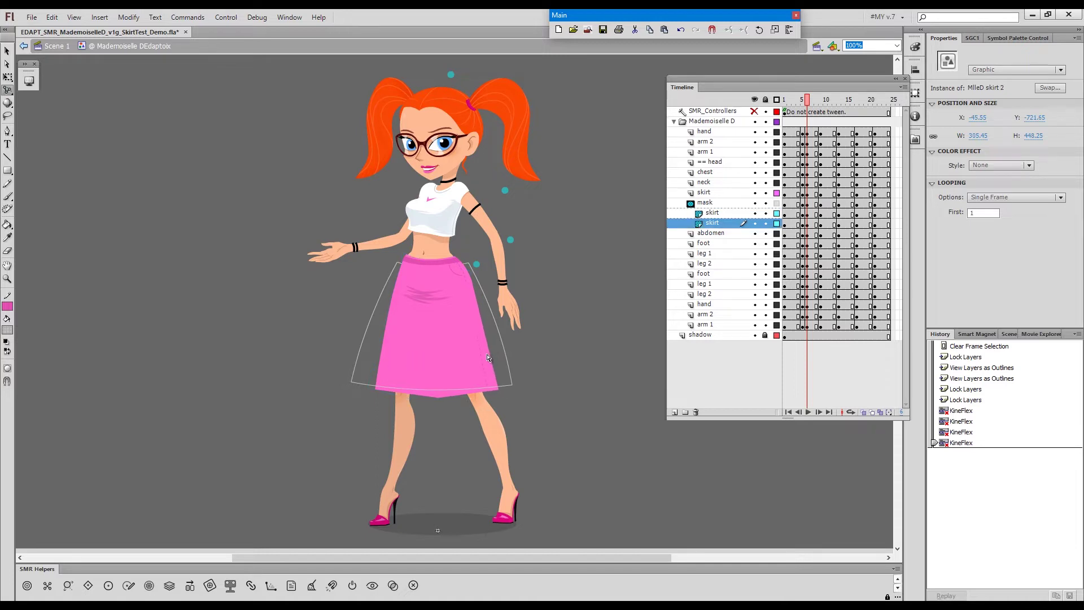
click(484, 367)
key(F1)
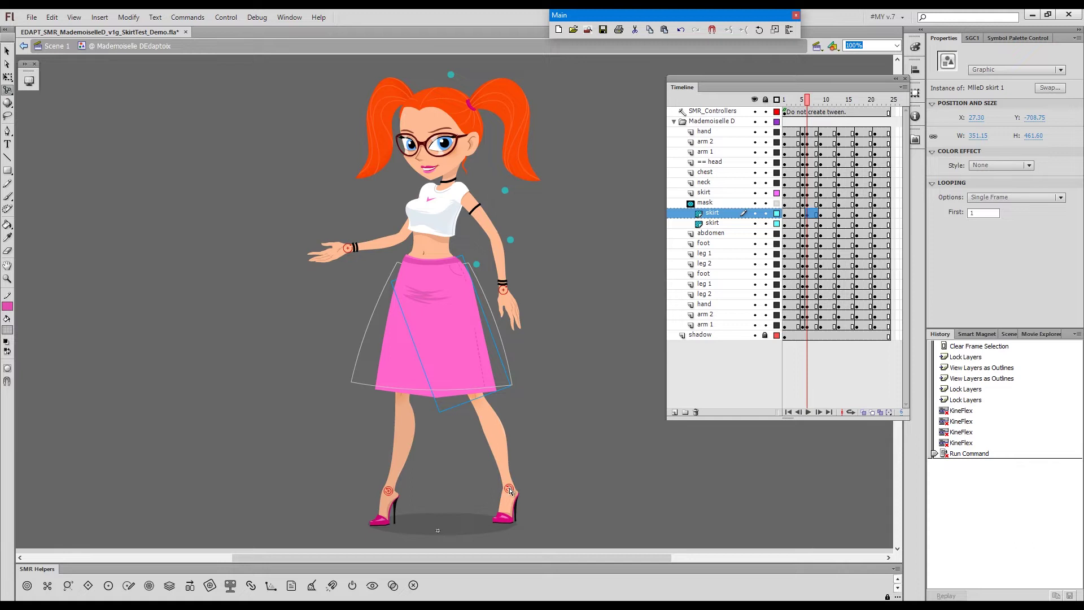
Step: Move both feet and refit the skirt halves, widening the second to 285.90 × 442.35
mouse_move(510, 491)
mouse_down()
mouse_move(486, 514)
mouse_move(452, 518)
mouse_move(511, 508)
mouse_up()
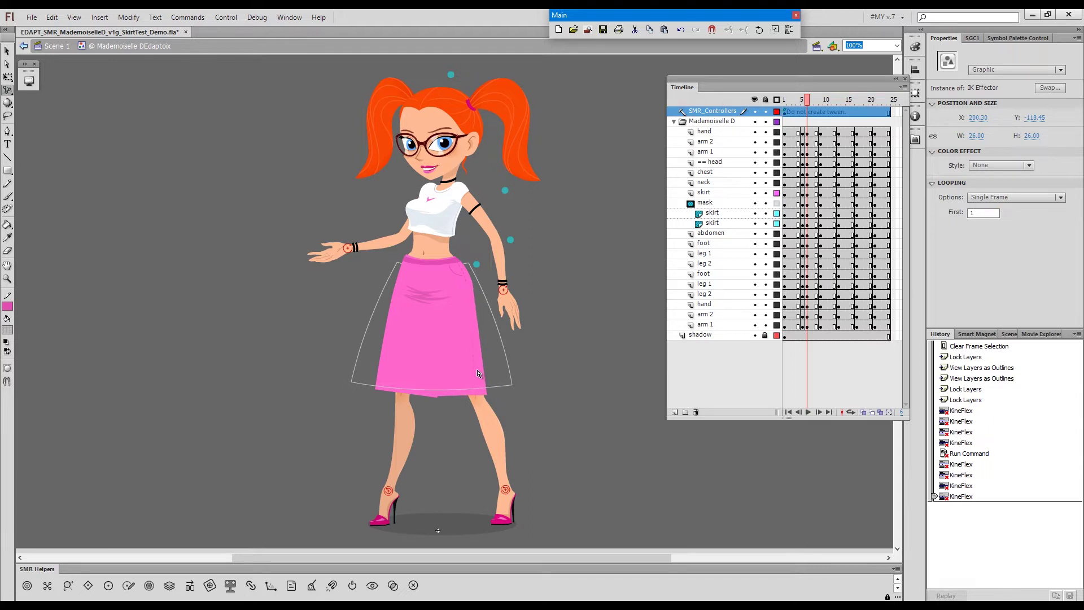
click(478, 373)
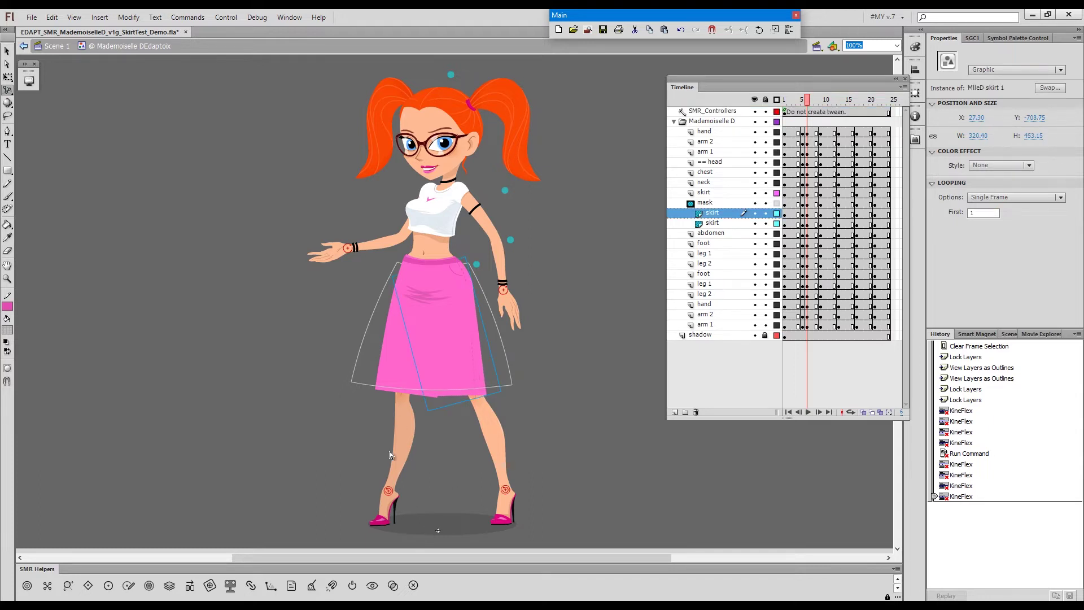
drag(390, 492, 427, 494)
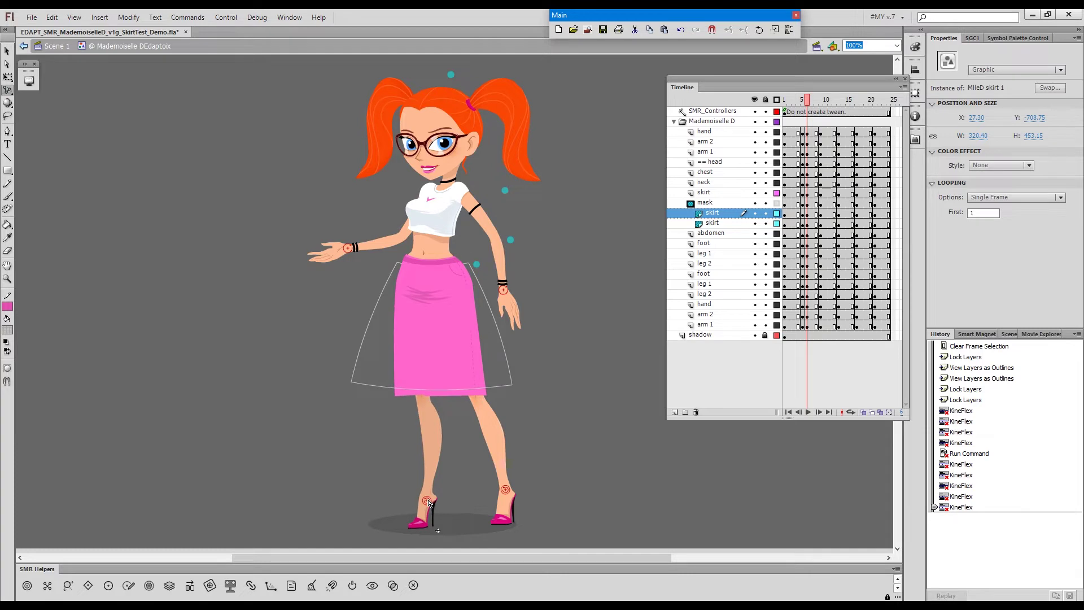
click(395, 367)
drag(429, 496, 387, 491)
drag(390, 365, 398, 377)
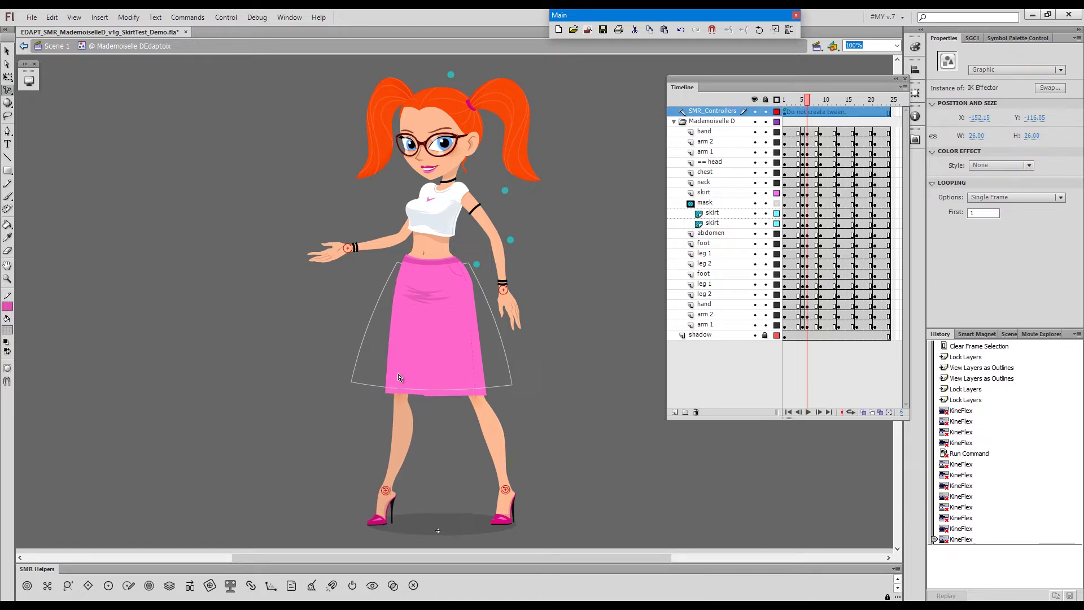
click(398, 377)
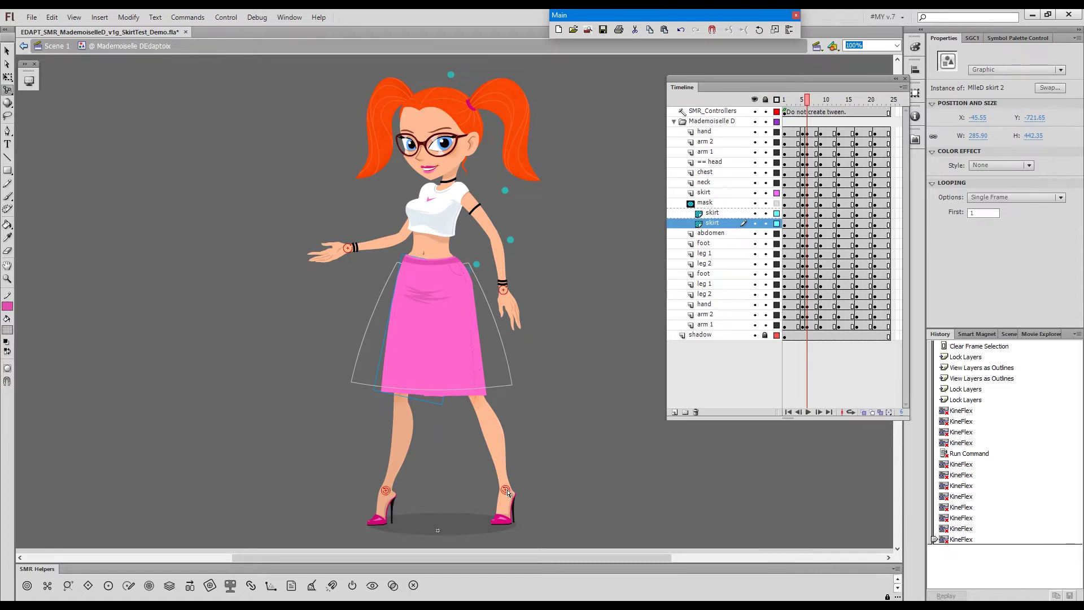
Step: Spread both feet wide, widen the skirt's lower right, and lock the mask and skirt layers
drag(508, 493, 526, 482)
drag(386, 490, 353, 482)
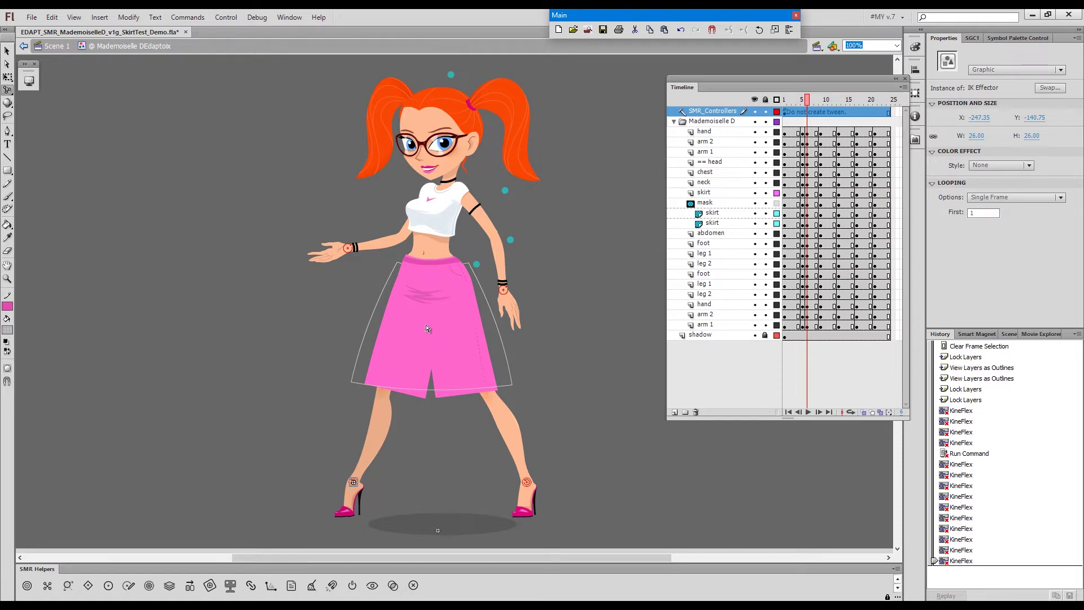
key(ctrl+shift+o)
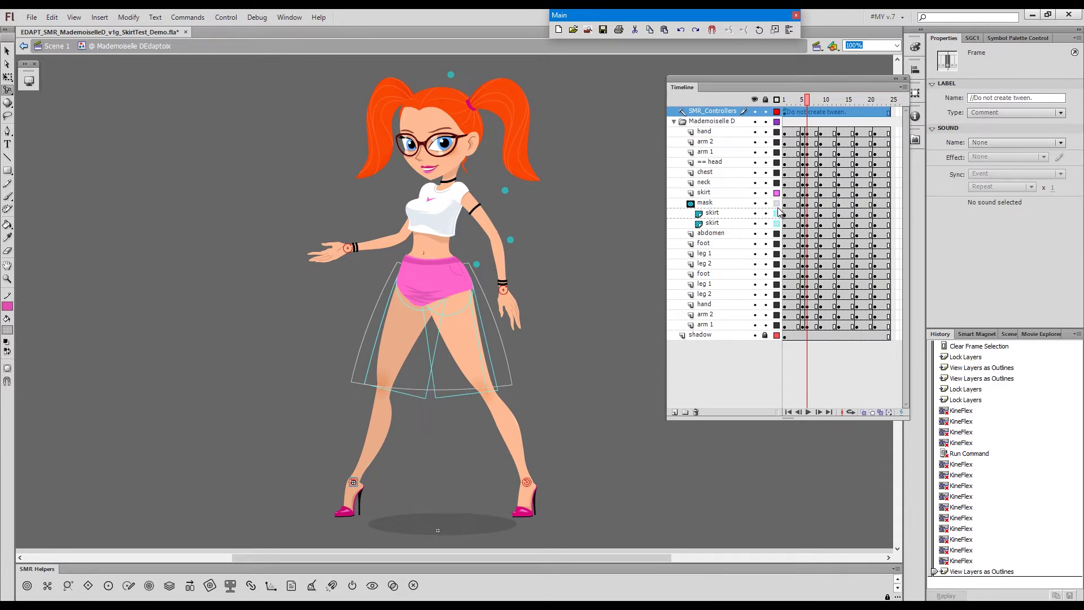
key(ctrl+shift+o)
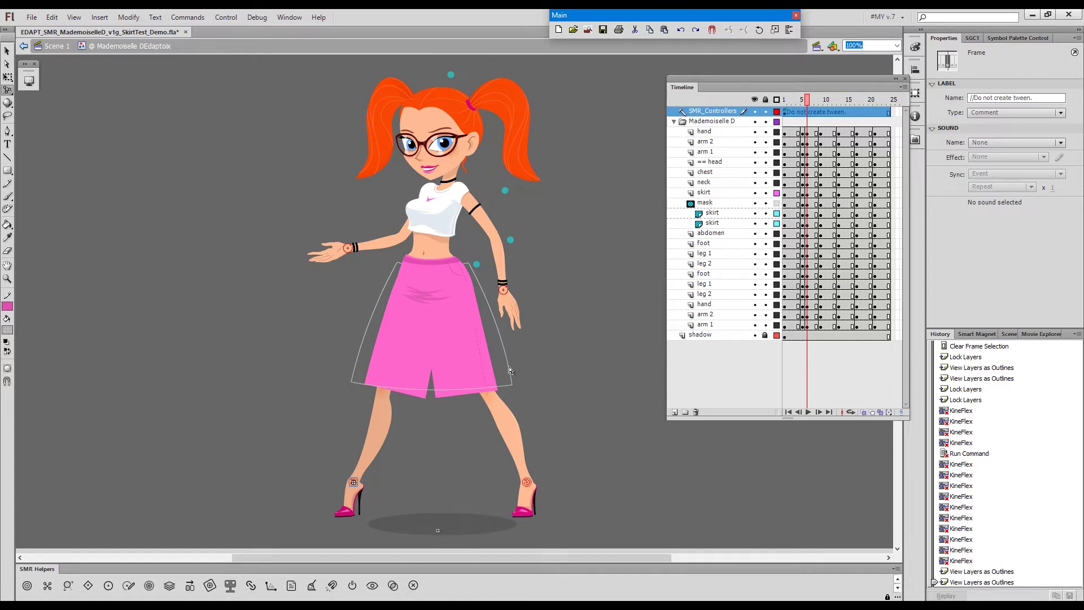
drag(512, 377, 514, 384)
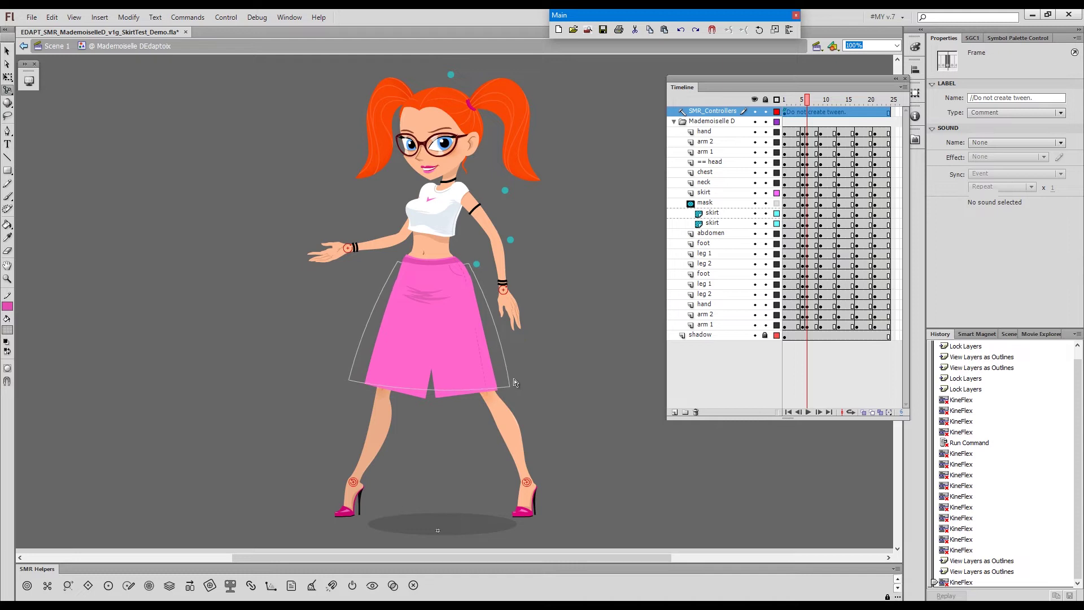
click(704, 202)
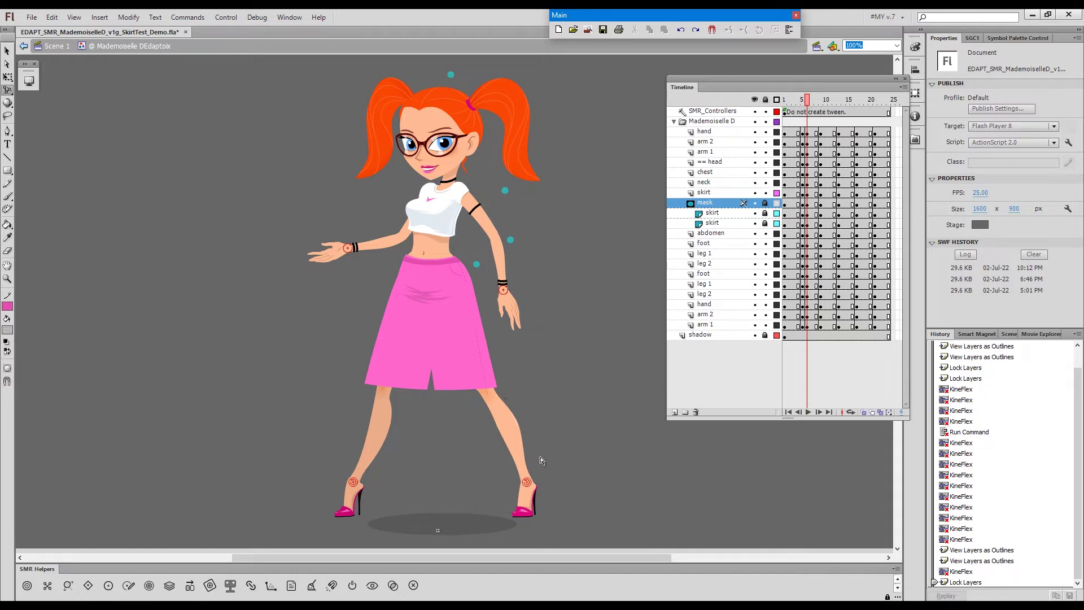
Step: Unlock the mask and drag both feet inward so they sit close together on the shadow
click(528, 488)
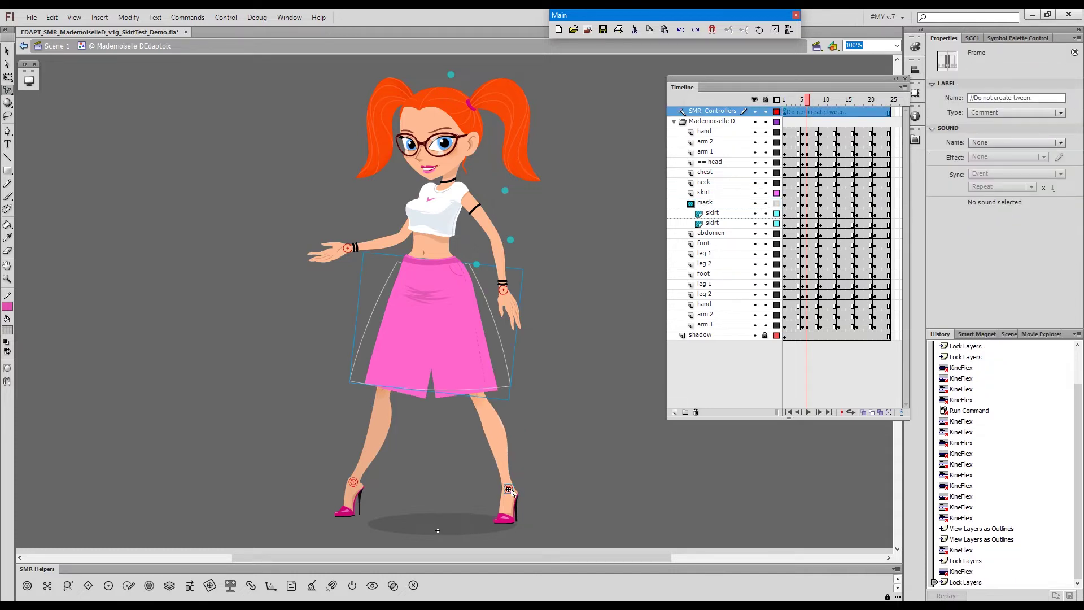
drag(509, 488, 455, 501)
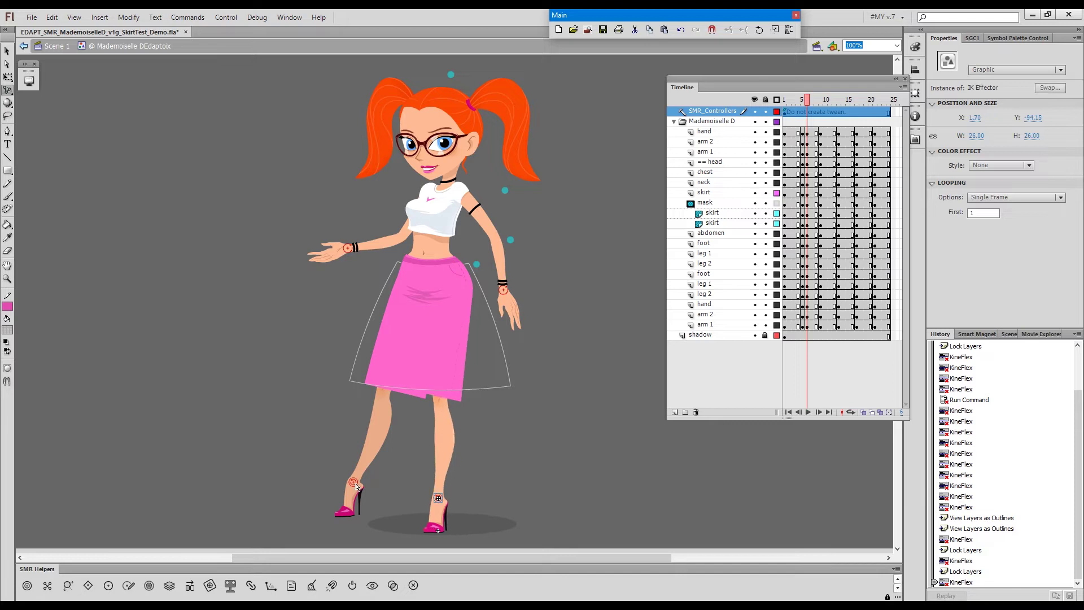
drag(356, 486, 415, 496)
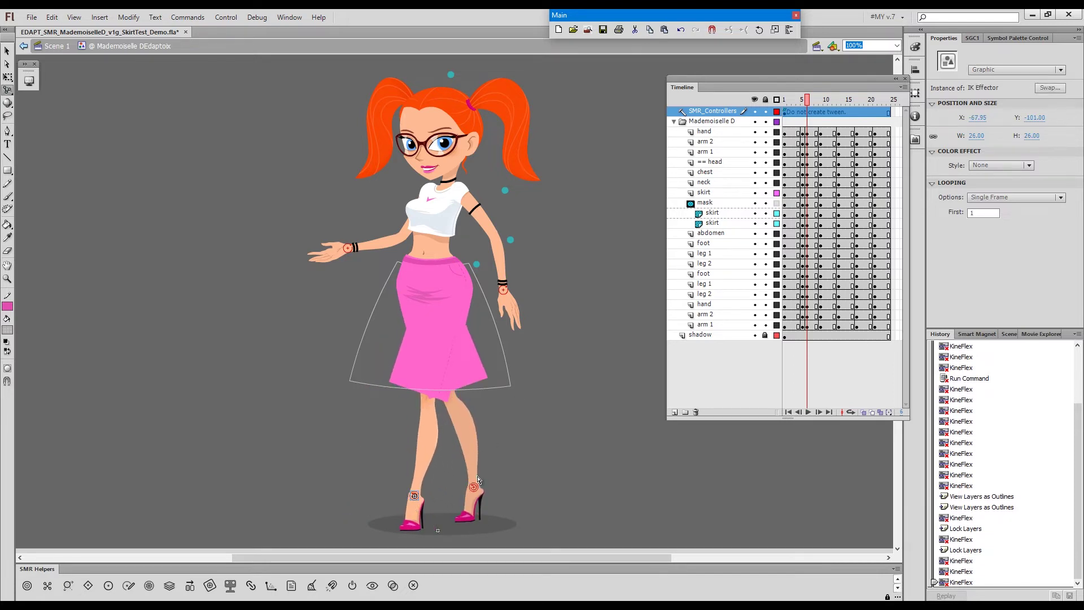
drag(477, 480, 466, 488)
Step: Select the upper skirt half, MlleD skirt 1, and open its symbol for editing
click(406, 379)
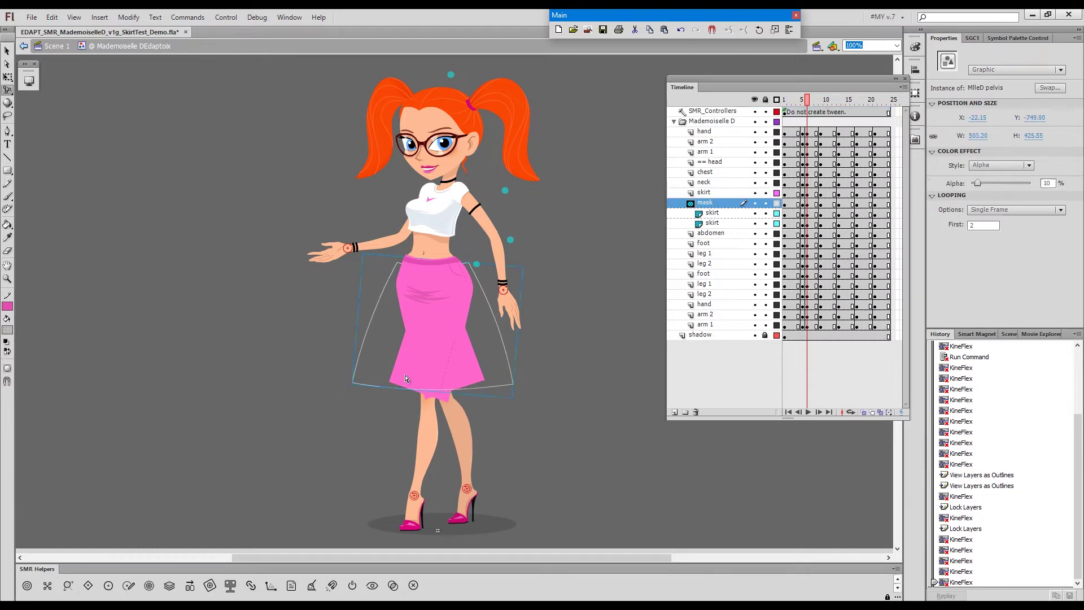
click(473, 376)
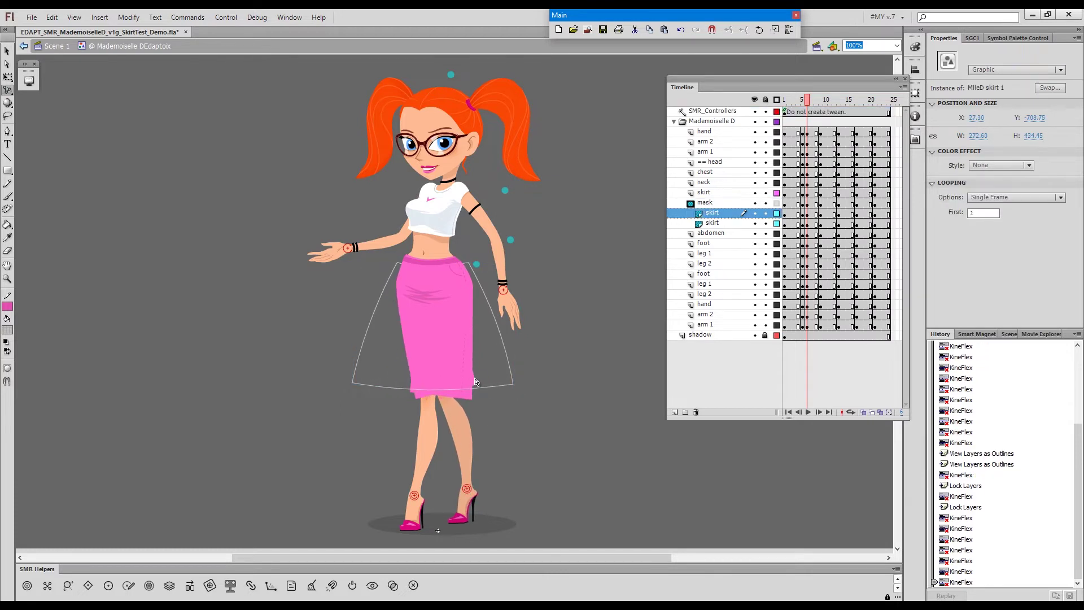
click(475, 382)
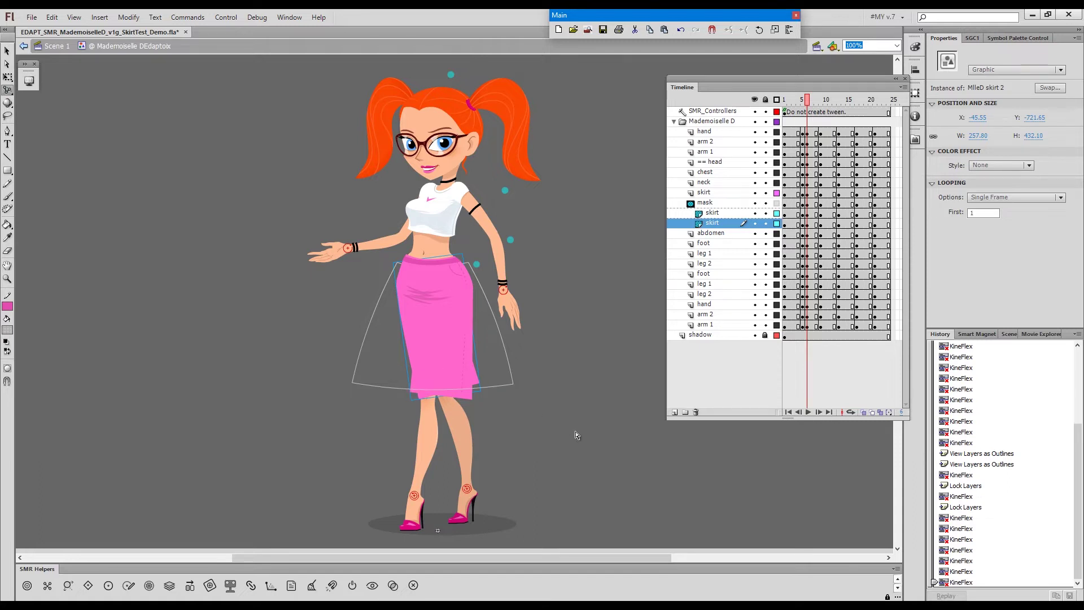
click(570, 480)
key(v)
click(471, 377)
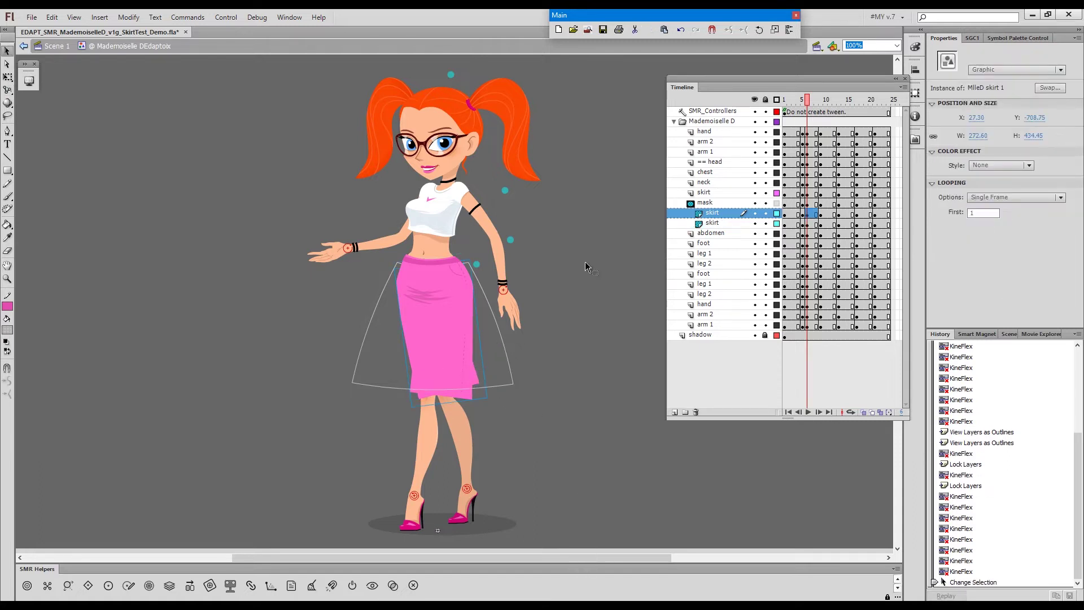
key(ctrl+e)
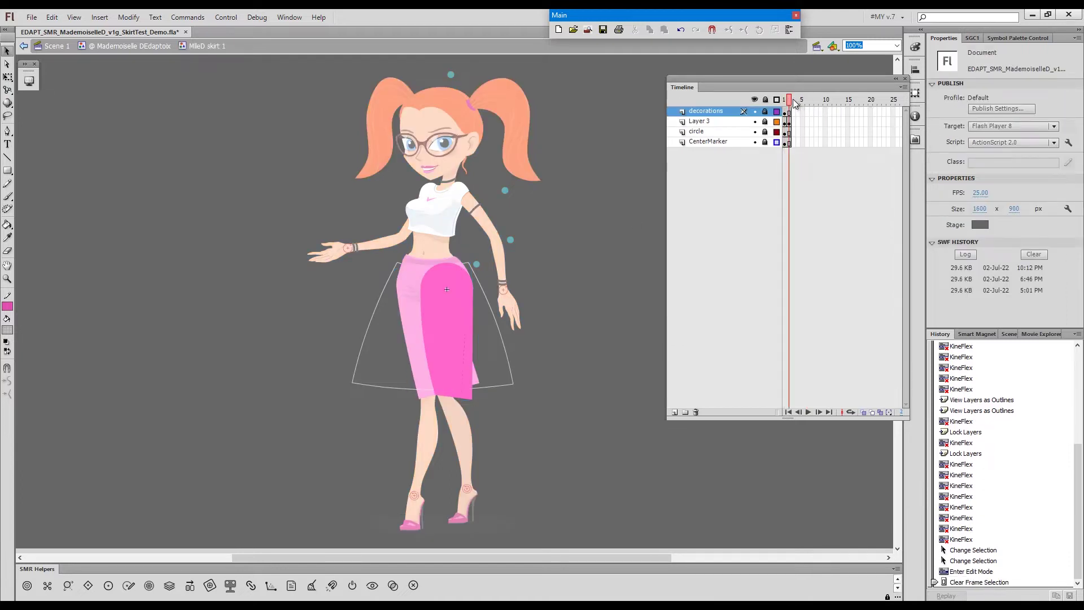
Step: Leave the skirt symbol, select both skirt halves, and weld them together with Shift+period
click(794, 102)
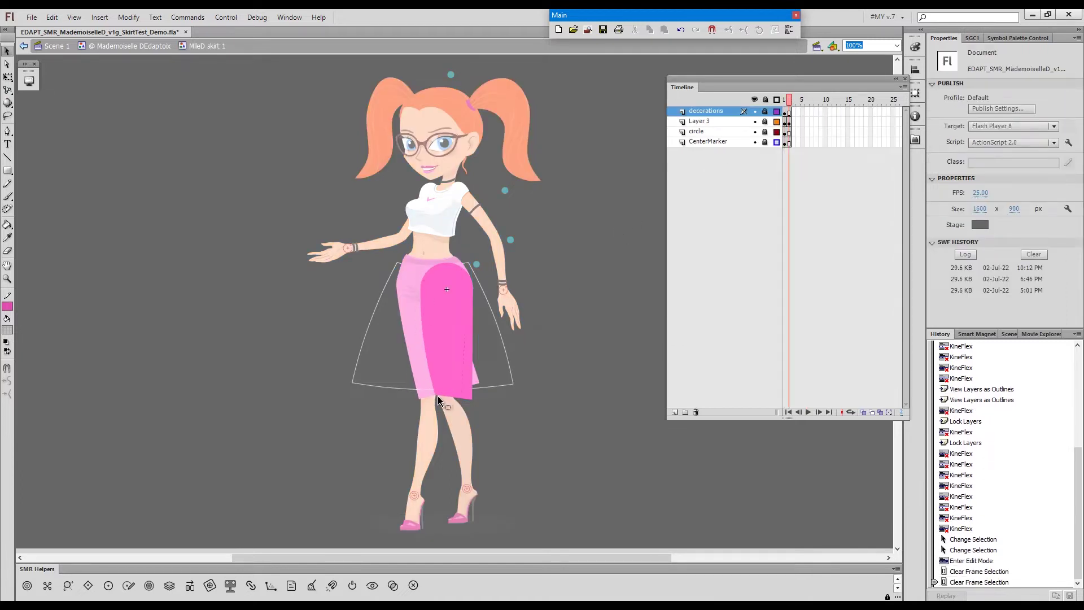
click(593, 305)
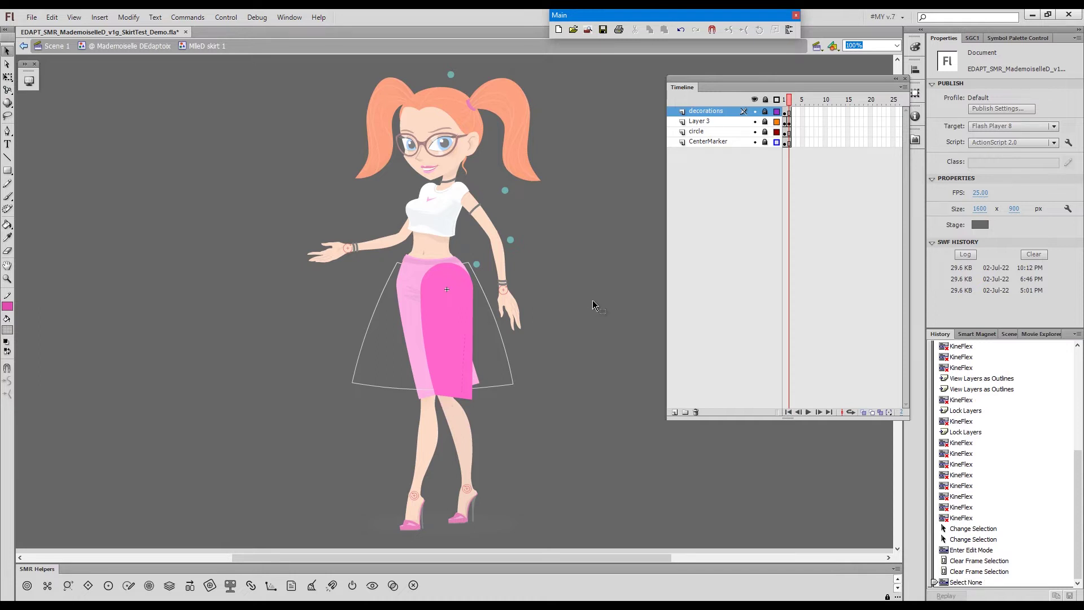
double_click(596, 305)
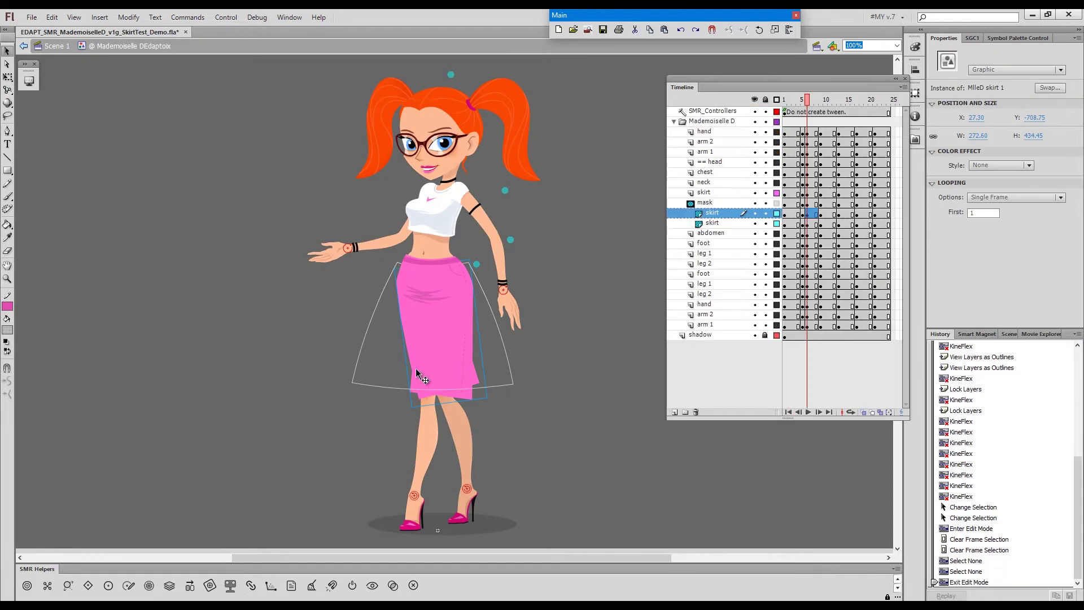
drag(394, 358, 489, 365)
click(405, 334)
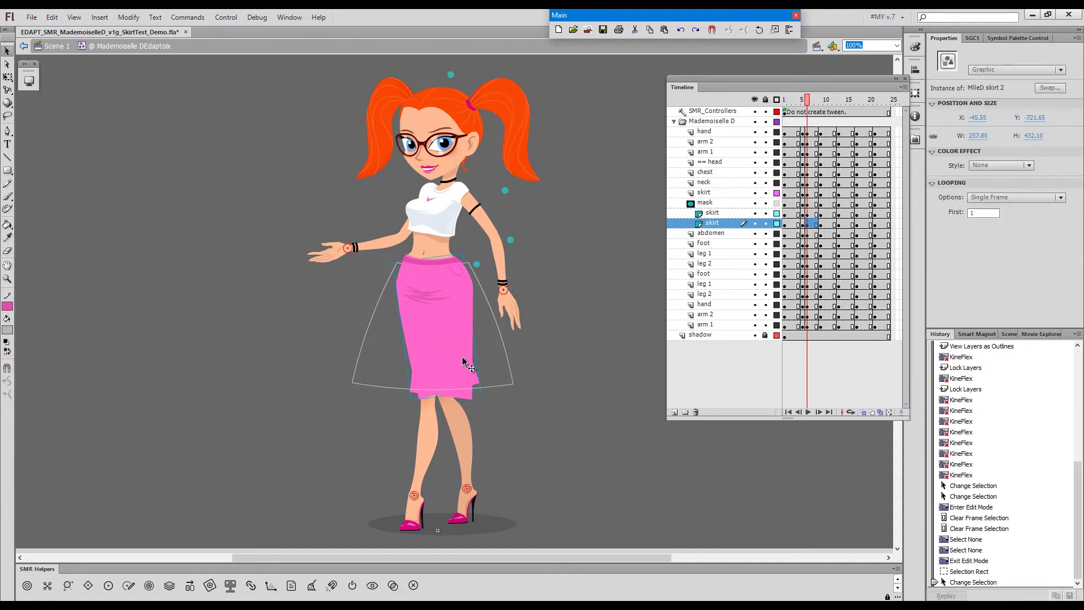
shift+click(467, 389)
shift+click(468, 389)
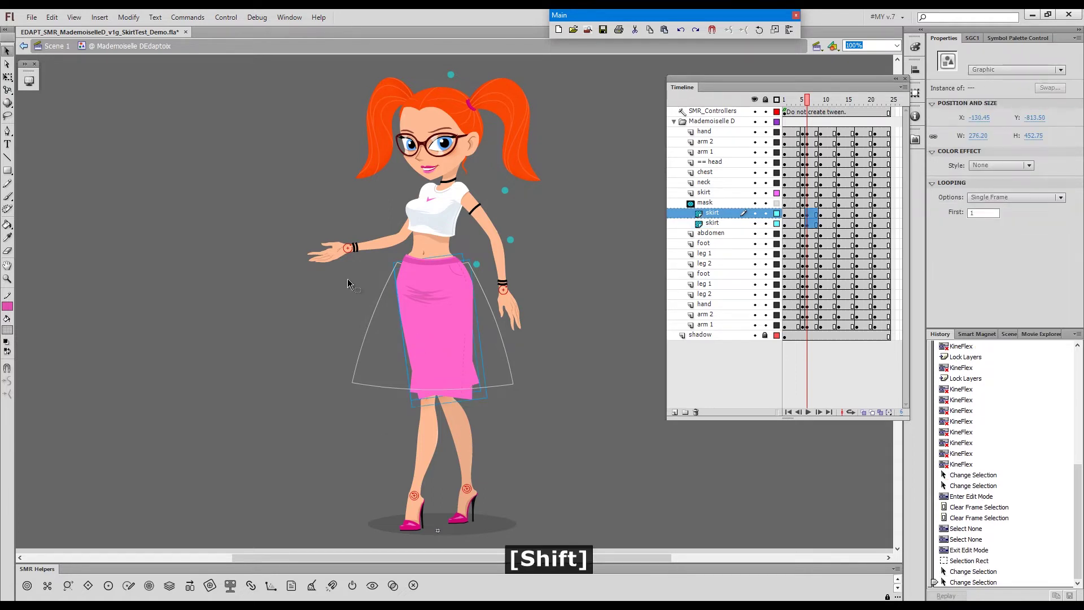
key(shift+period)
Step: Select the welded skirt, apply rig posing with G, and lock the Mademoiselle D folder
click(556, 448)
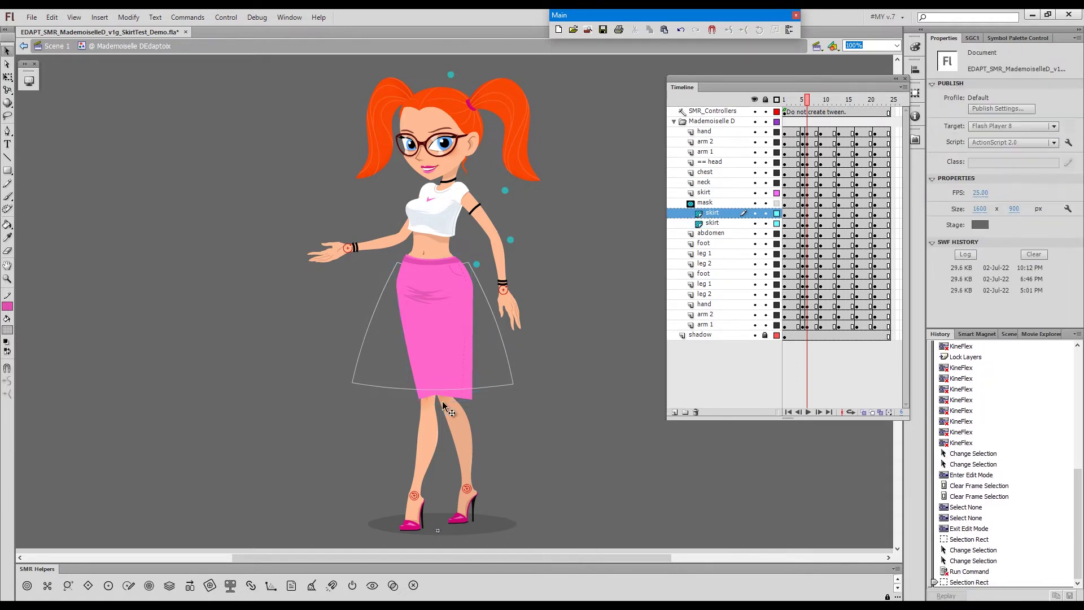
drag(474, 386, 460, 380)
key(ctrl+z)
key(g)
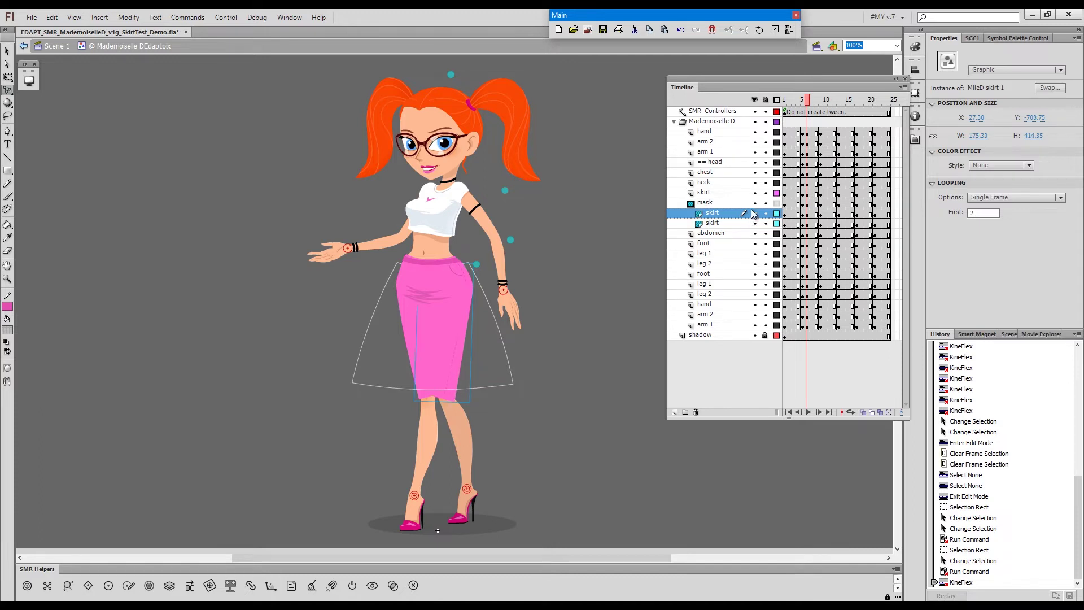
click(765, 122)
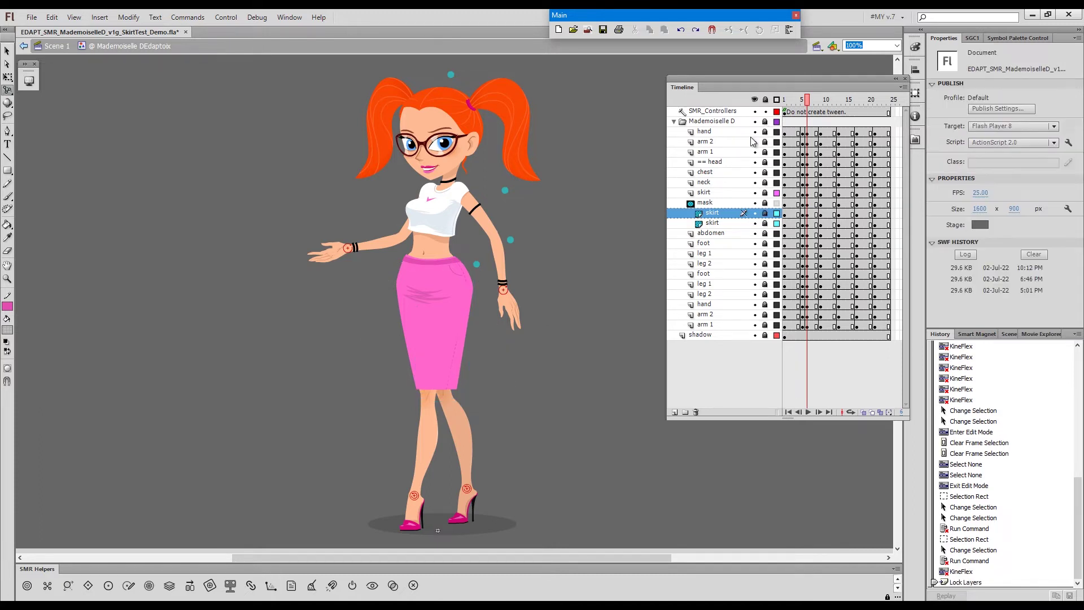
Step: Compare frames 5 and 6, unlock the folder, and adjust the mask outline's bottom-right corner
drag(806, 105, 807, 105)
key(v)
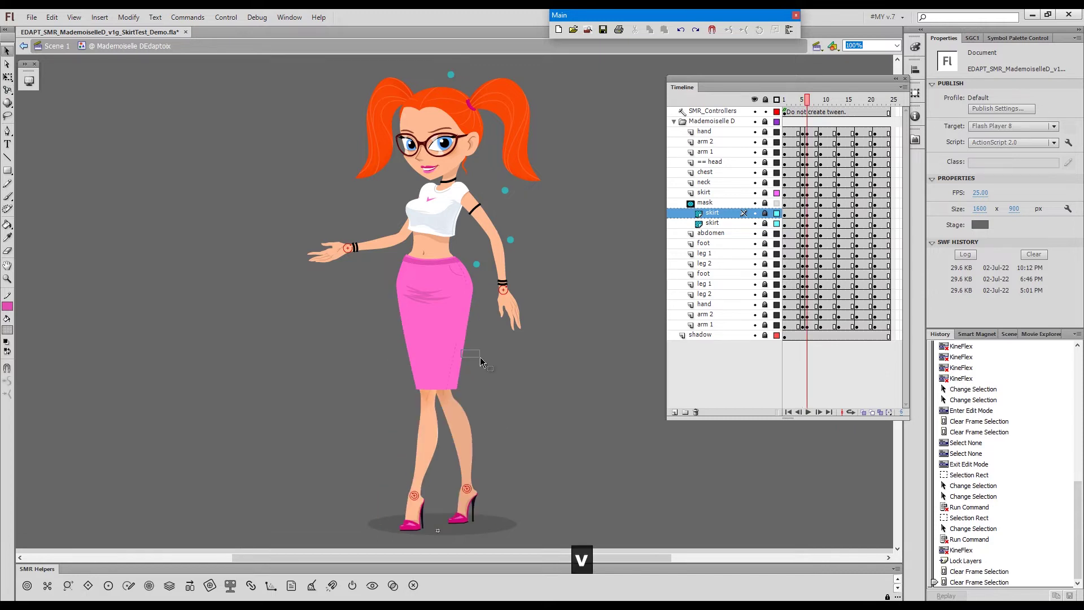
drag(480, 356, 492, 363)
click(765, 122)
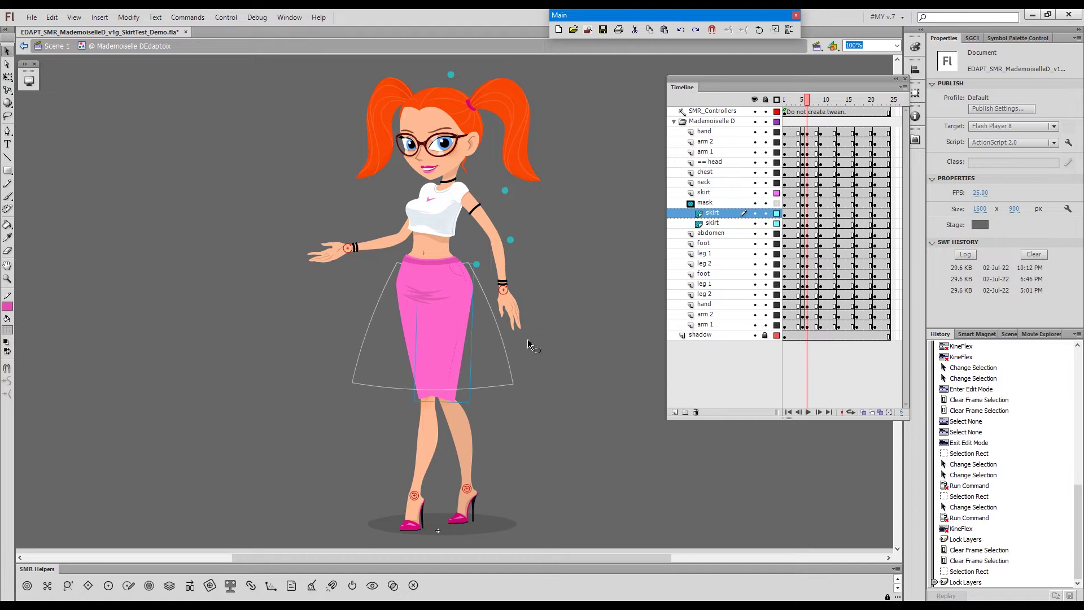
click(490, 378)
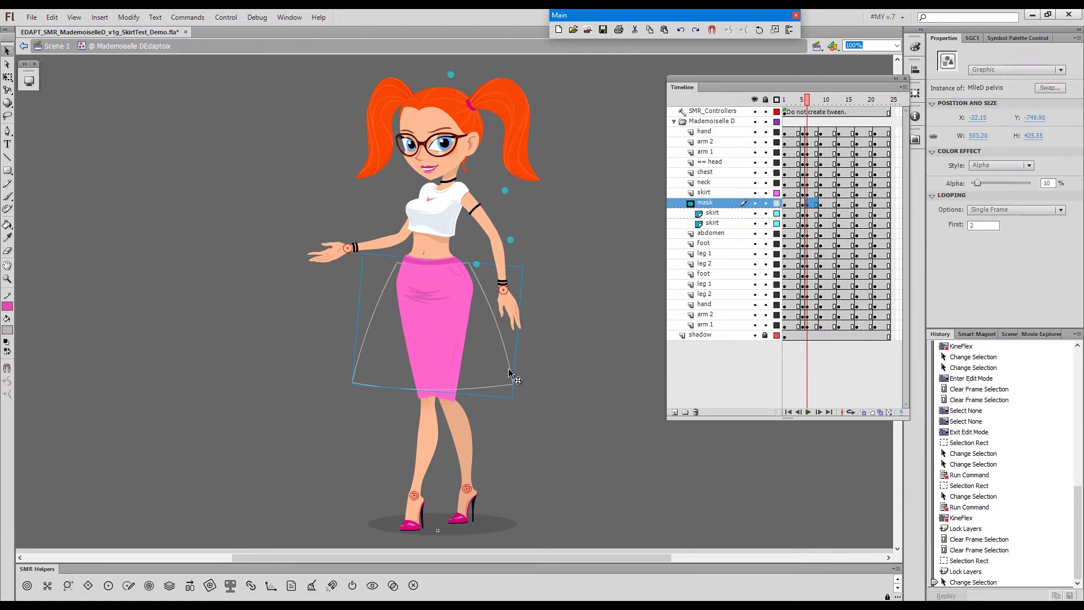
click(549, 375)
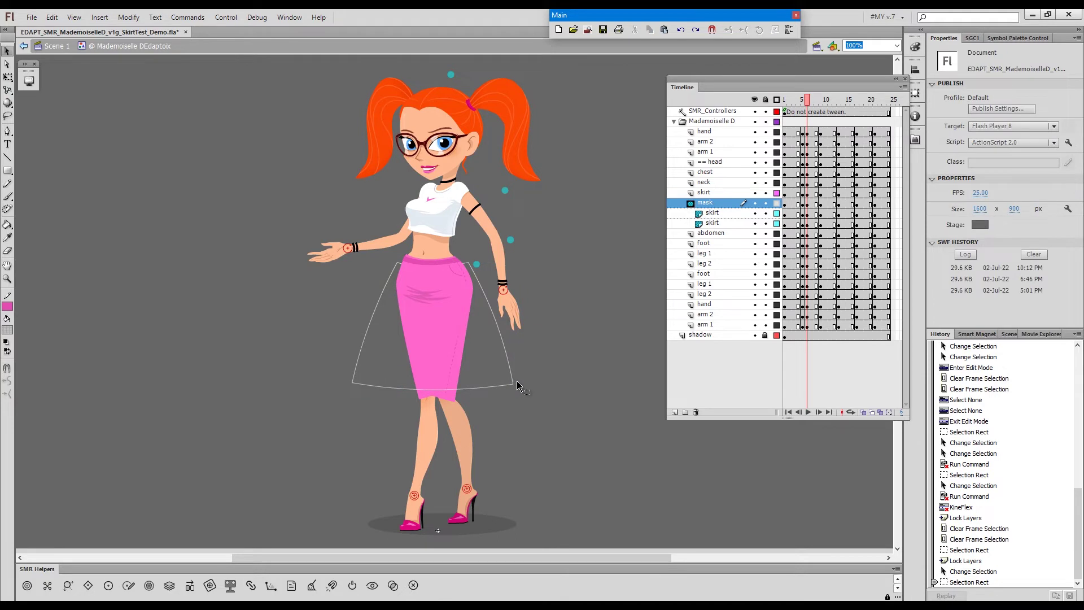
drag(517, 386, 494, 404)
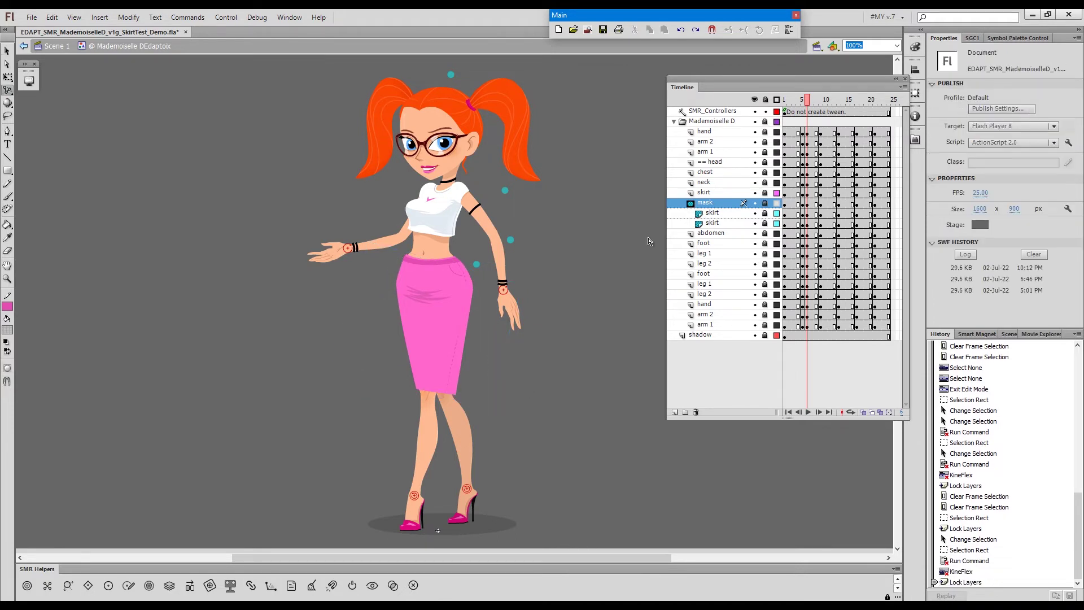
click(766, 135)
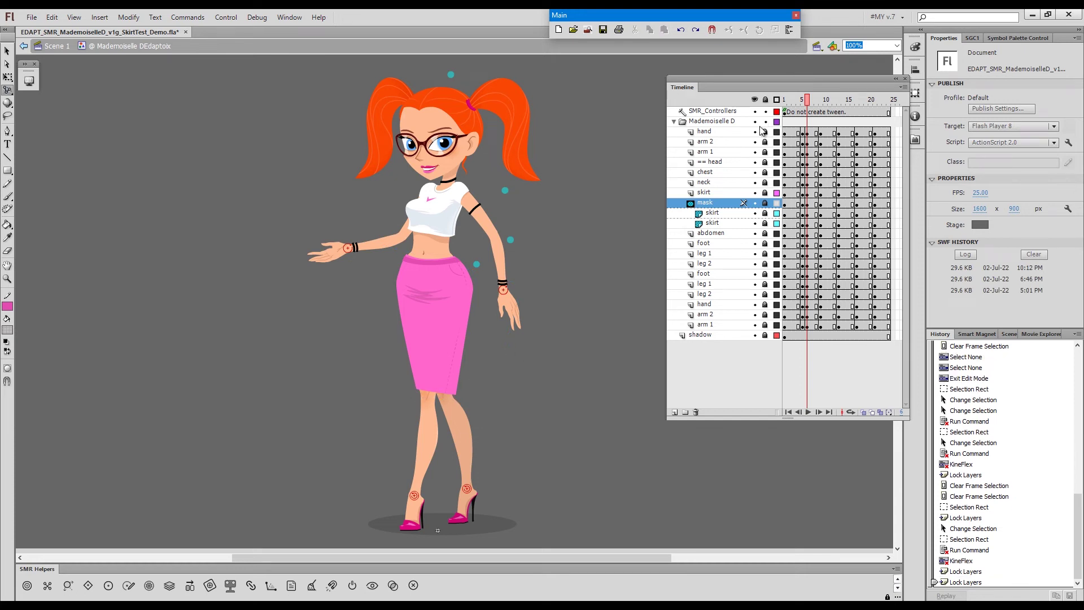
drag(492, 398, 517, 387)
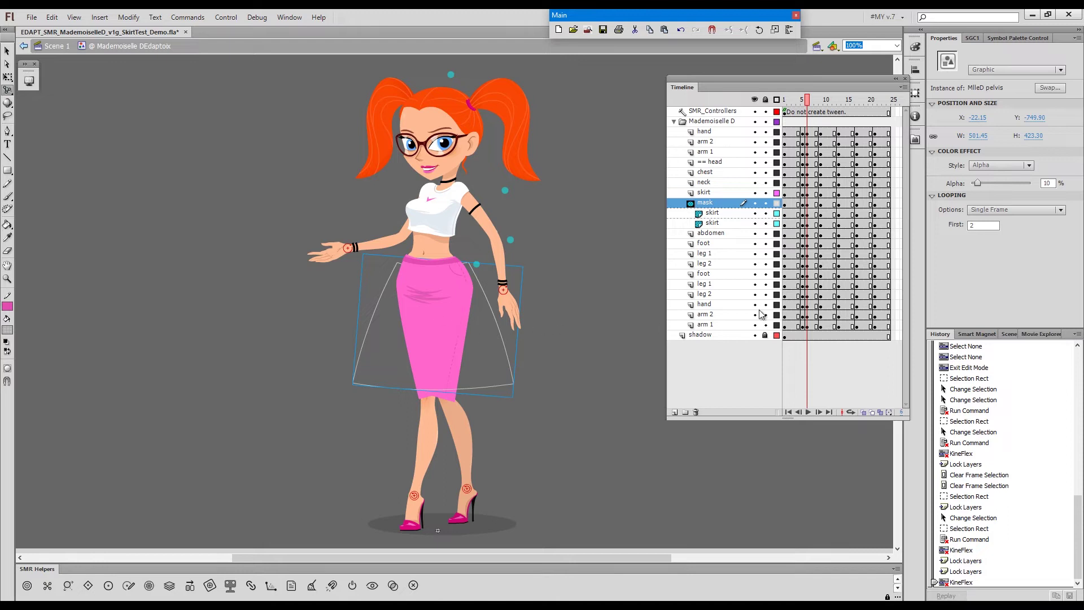
Step: In rig posing, lower the skirt's teal controller to bend it, then raise it back straight
click(976, 333)
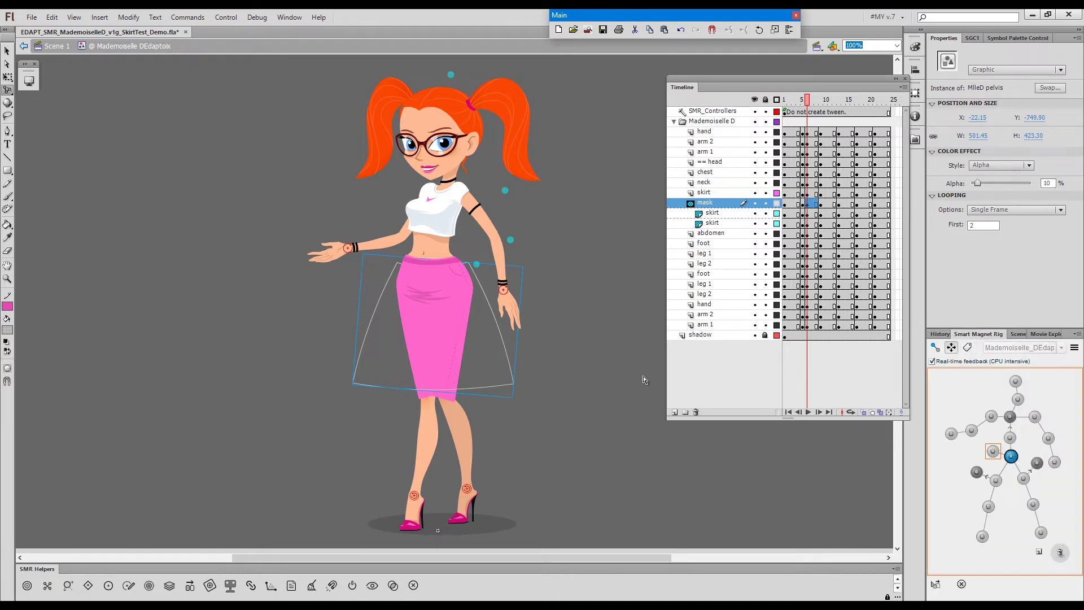
click(501, 301)
key(g)
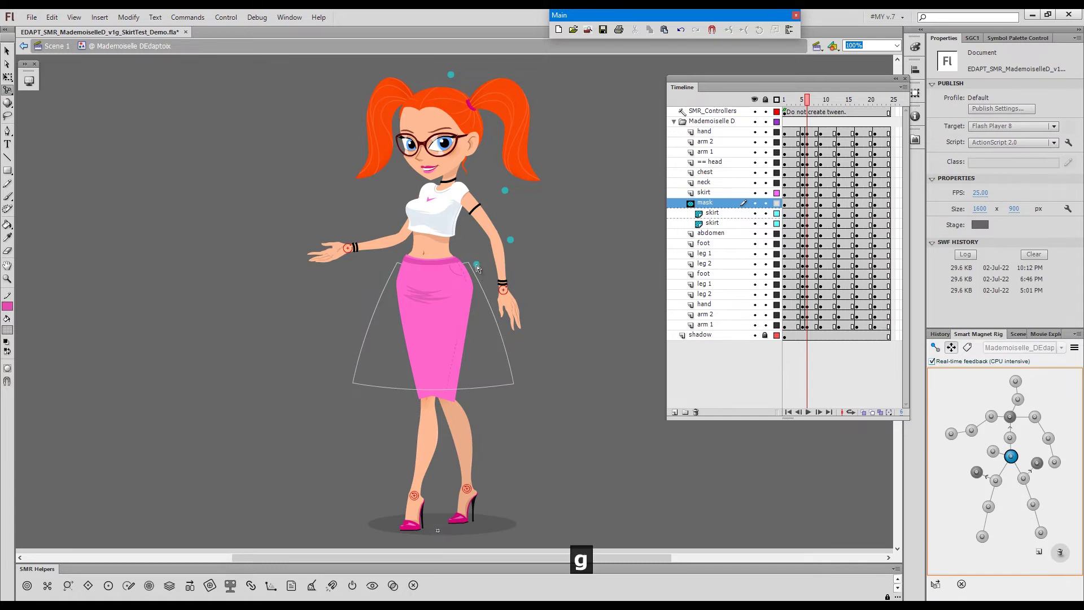
key(v)
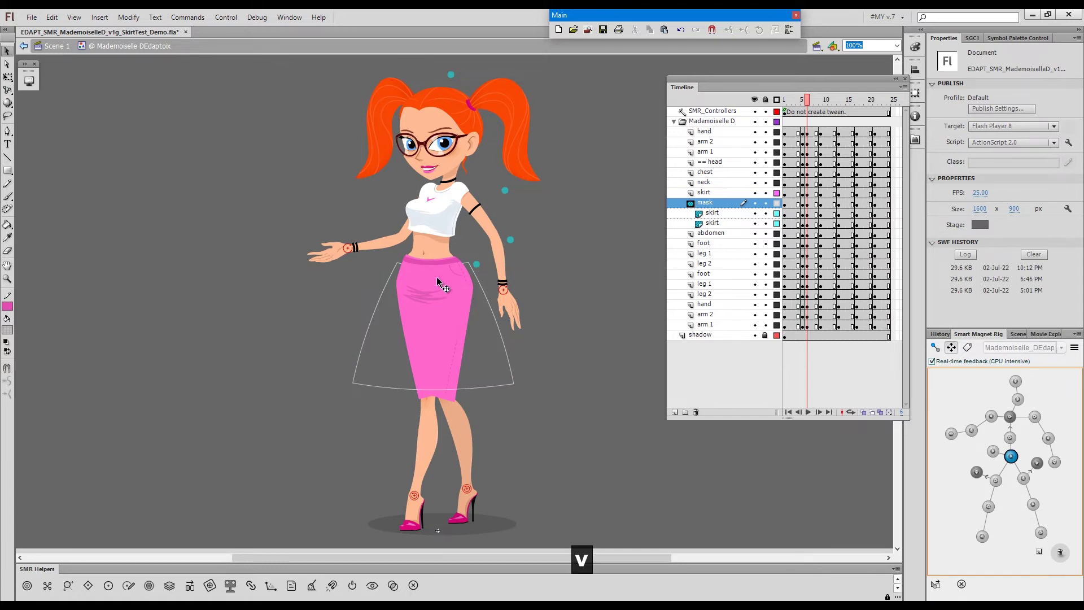
drag(445, 281, 299, 295)
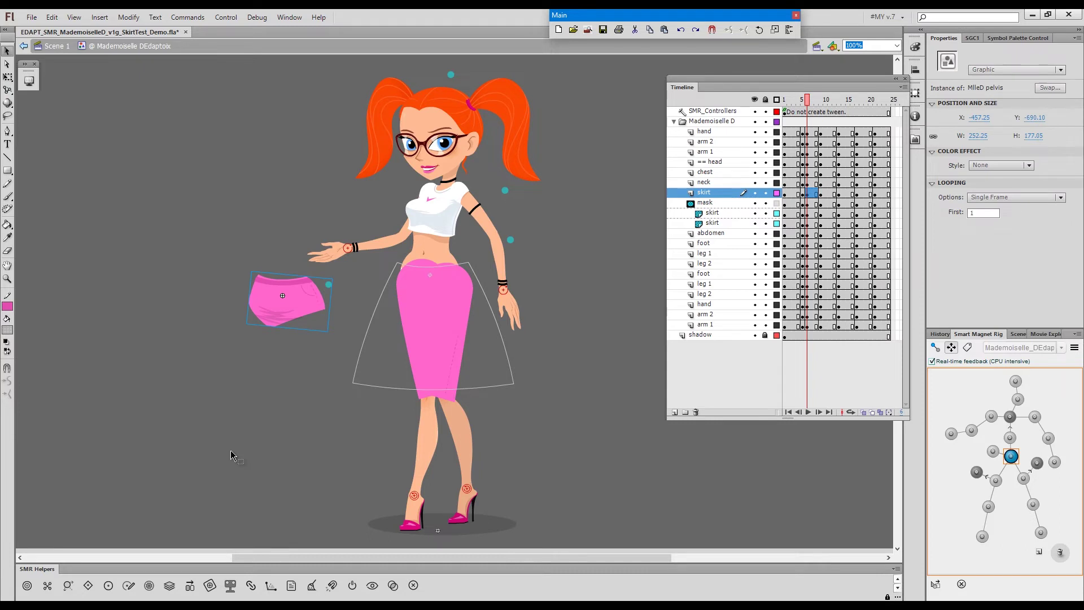
key(ctrl+z)
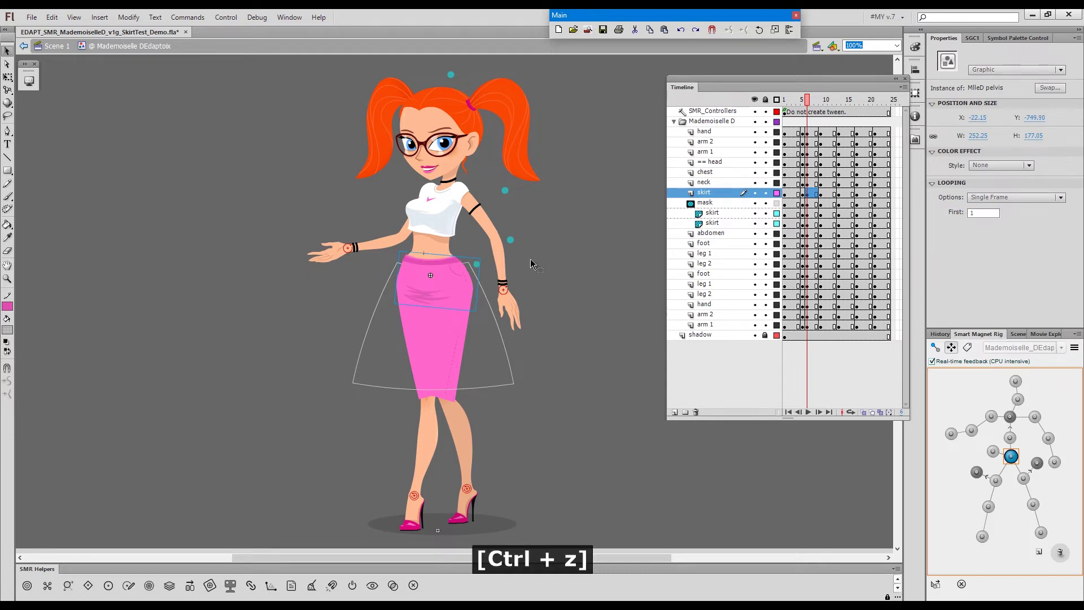
click(495, 293)
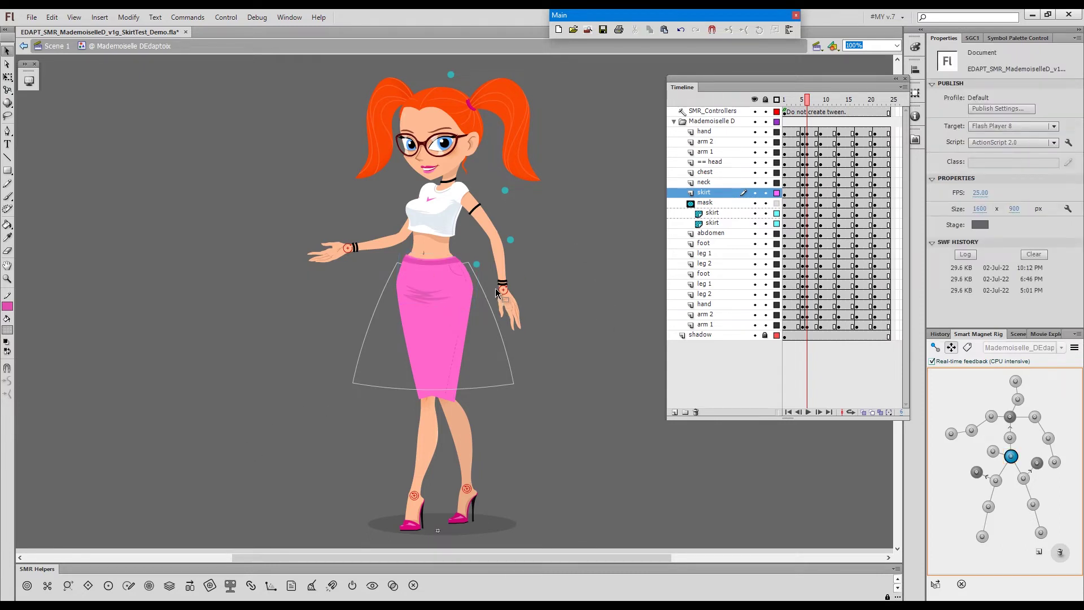
key(g)
drag(477, 264, 478, 282)
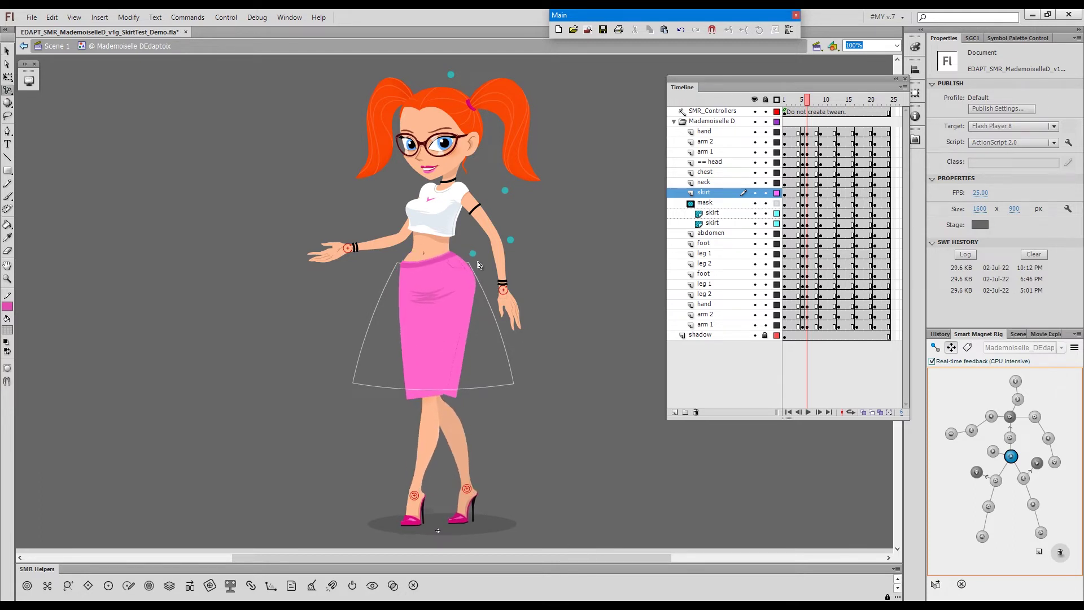
mouse_move(480, 286)
mouse_down()
mouse_move(477, 259)
mouse_move(481, 281)
mouse_up()
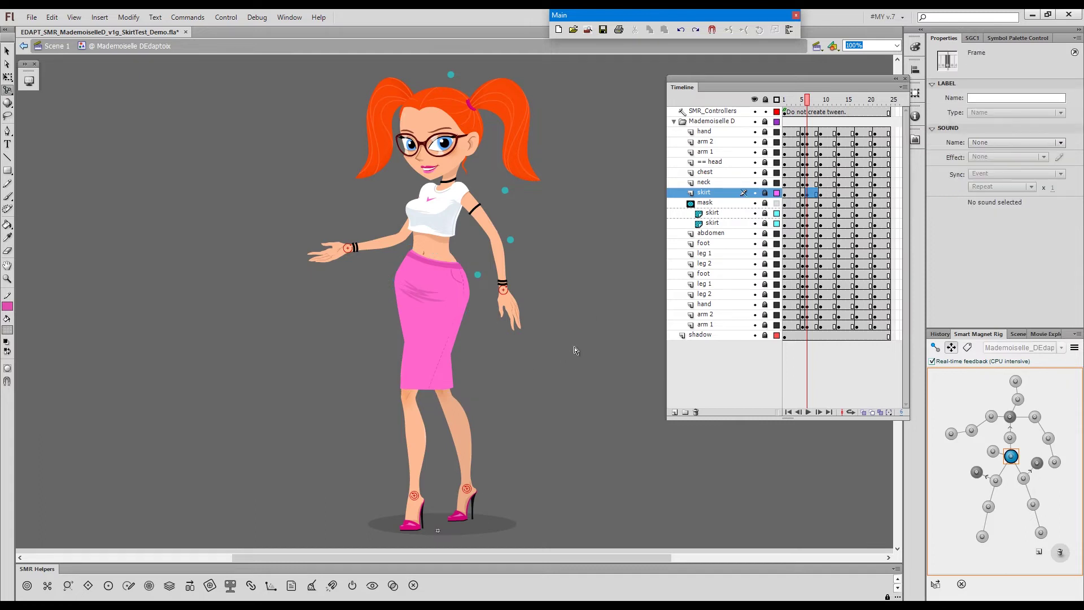
Step: Reshape the skirt controller outline's bottom-right corner and select the right heel IK effector
click(766, 122)
drag(514, 388, 502, 395)
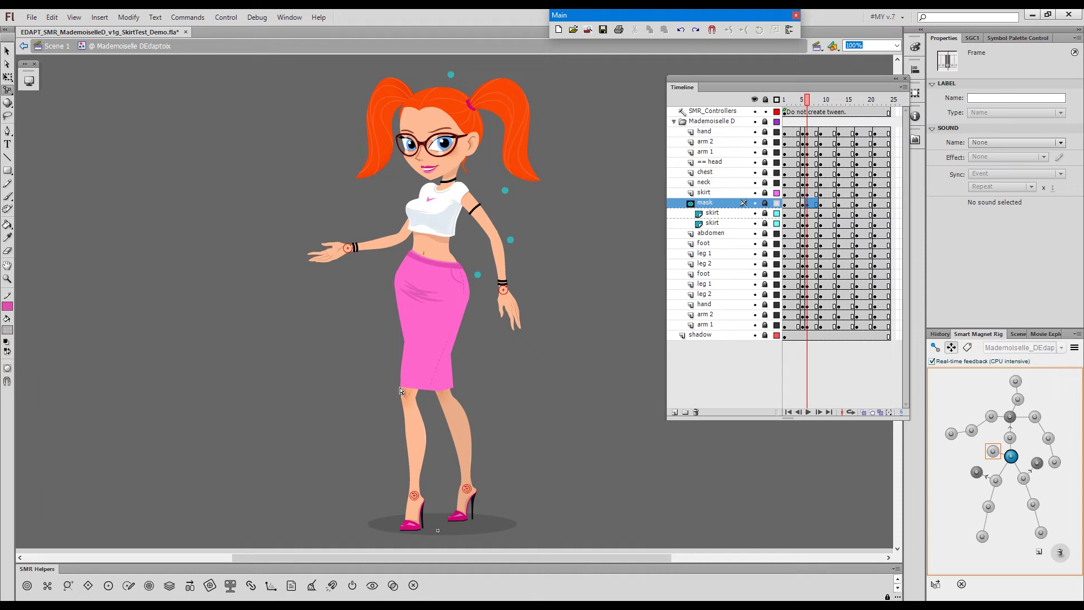
click(766, 122)
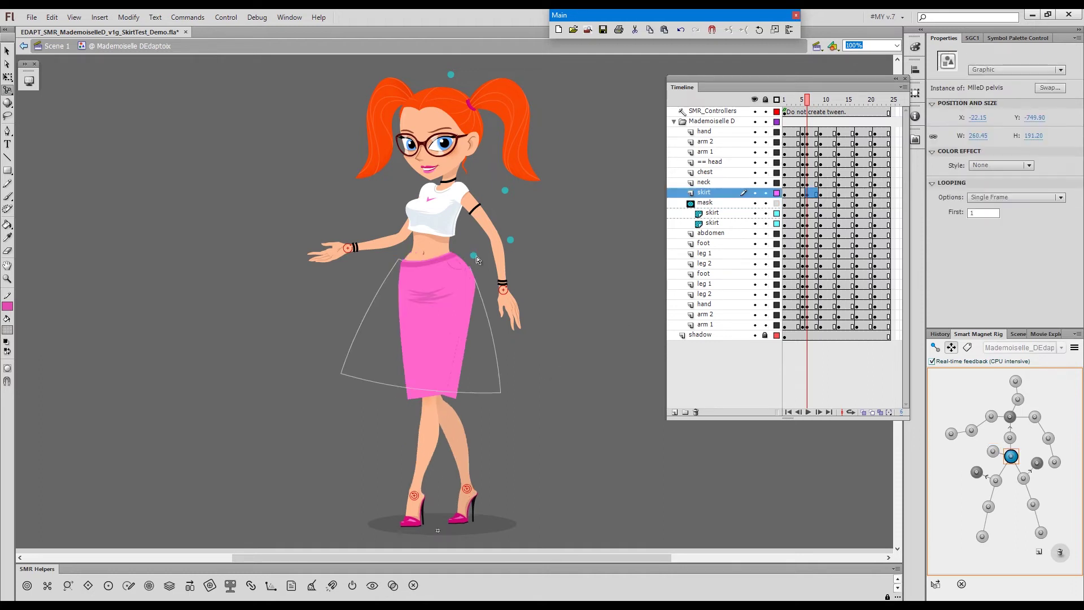
click(468, 490)
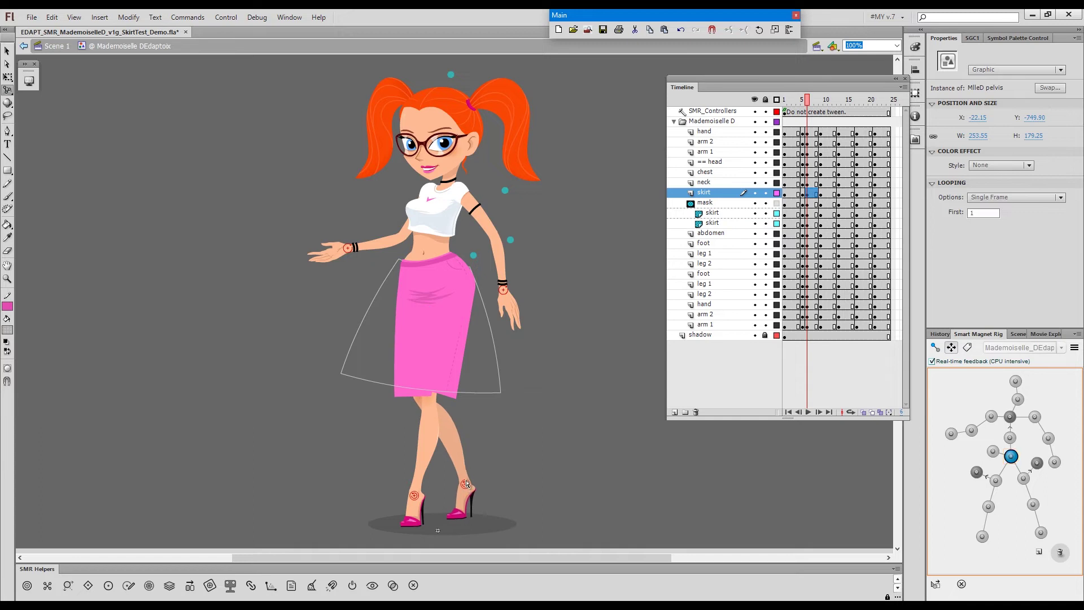
click(766, 123)
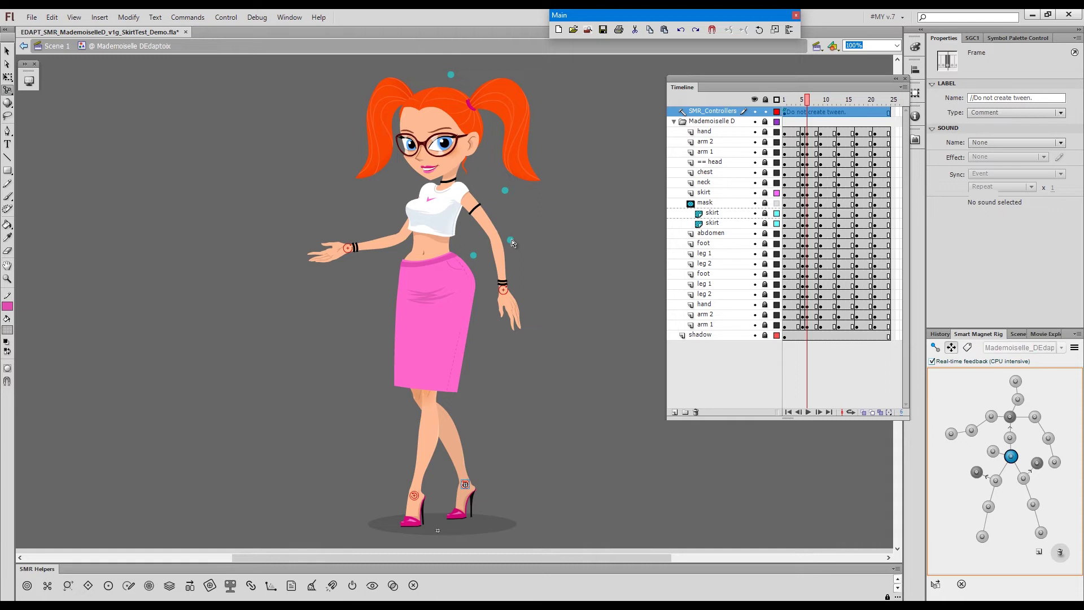
Step: Adjust the torso, move the right heel beside the left foot, and lock the Mademoiselle D layers
click(766, 122)
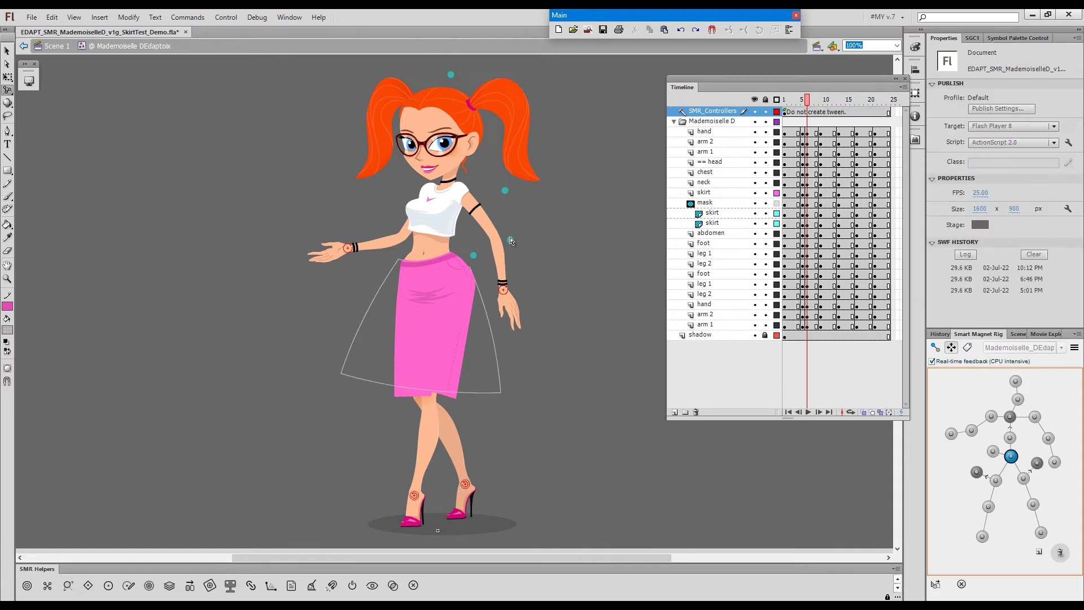
drag(511, 239, 504, 239)
drag(476, 490, 487, 492)
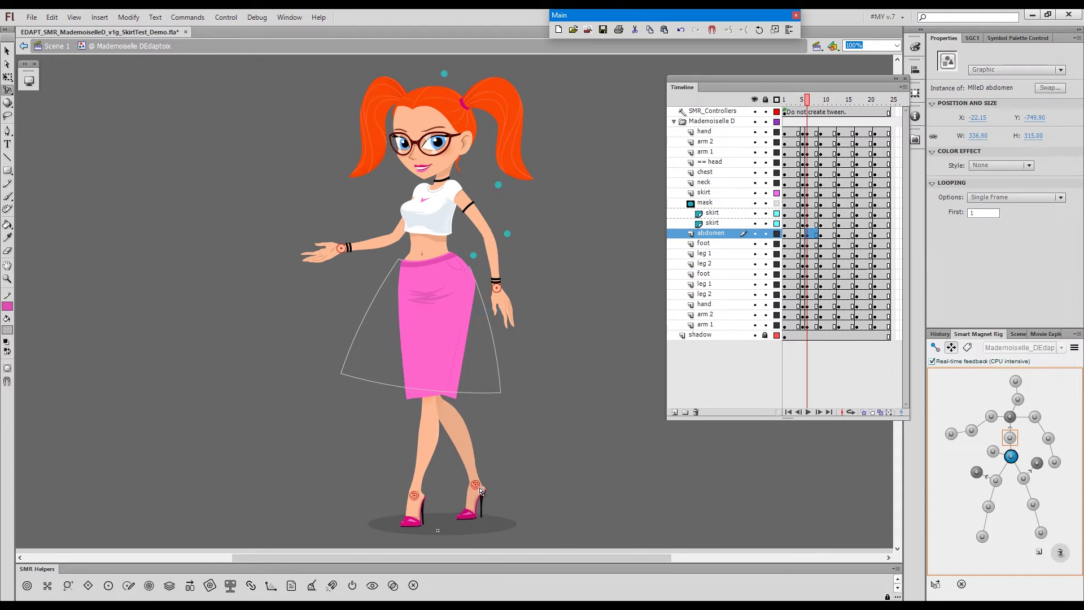
click(765, 122)
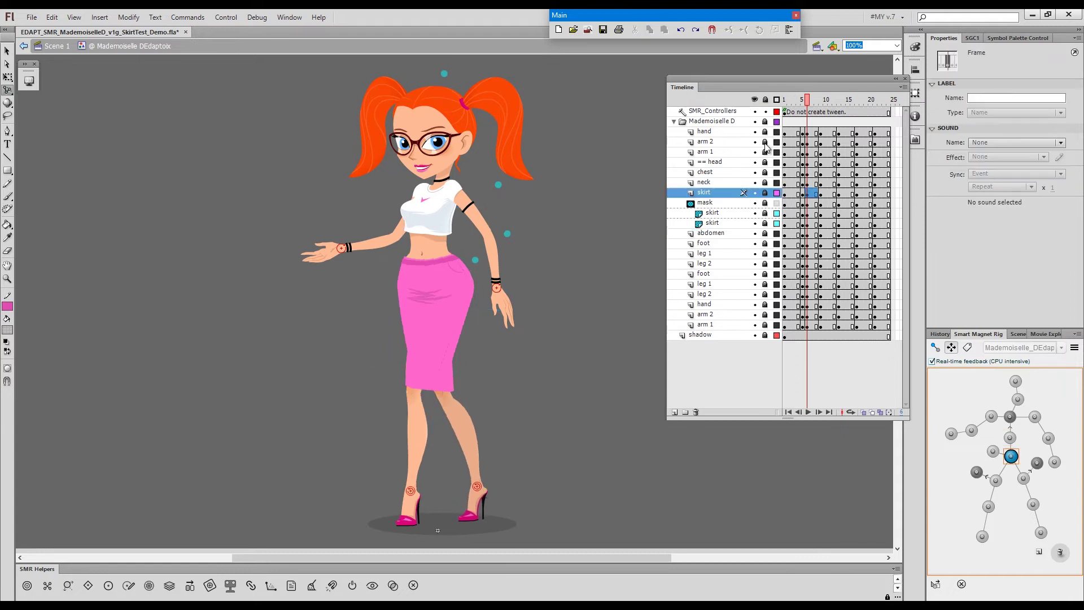
Step: Play the animation from frame 5, then unlock the Mademoiselle D layers around frame 6
click(804, 103)
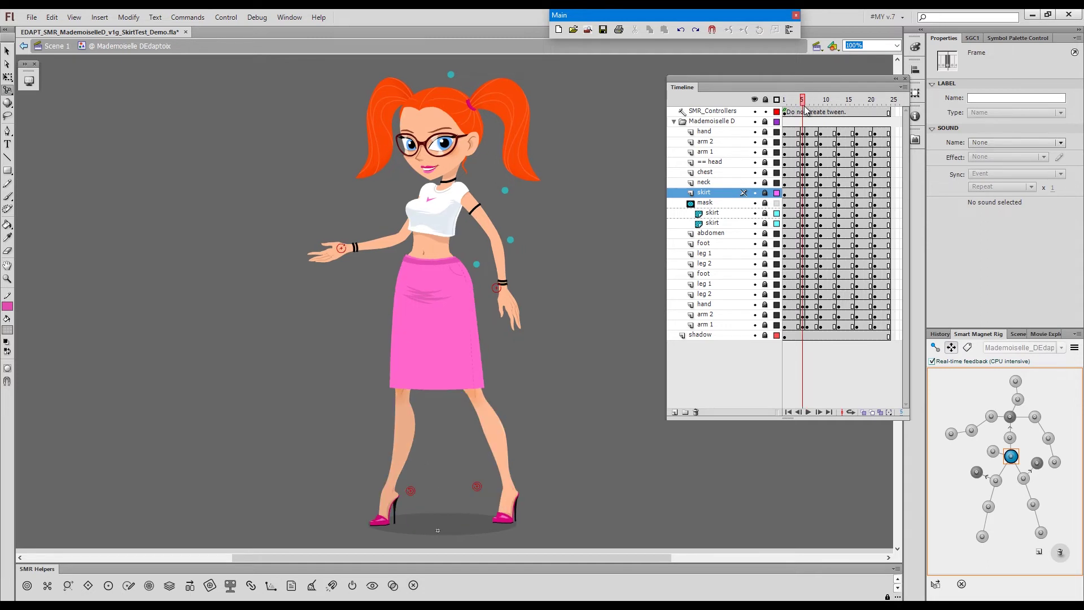
key(Return)
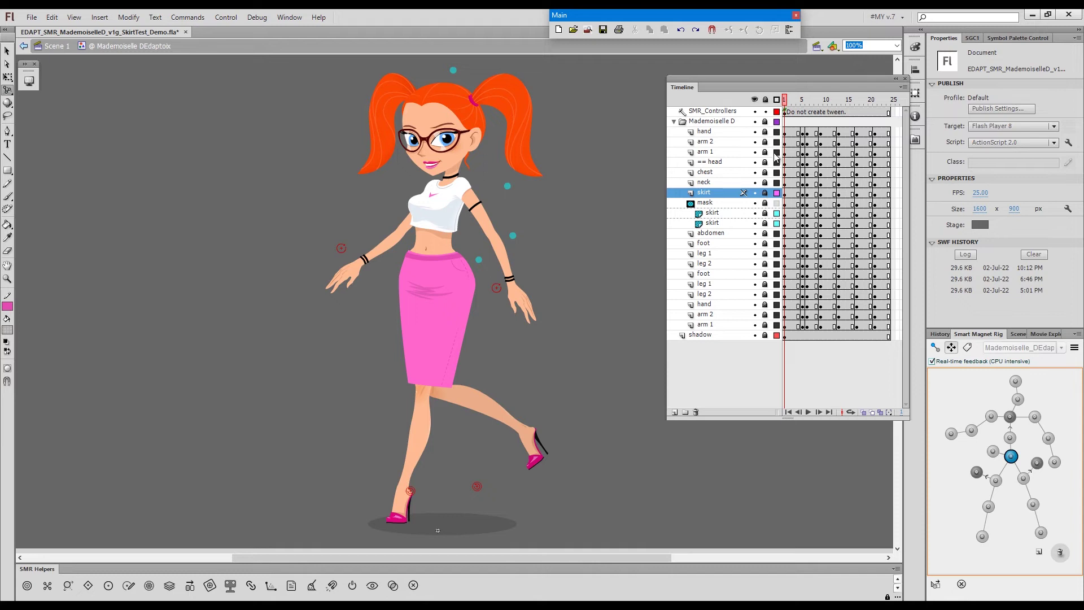
click(766, 124)
drag(797, 103, 786, 127)
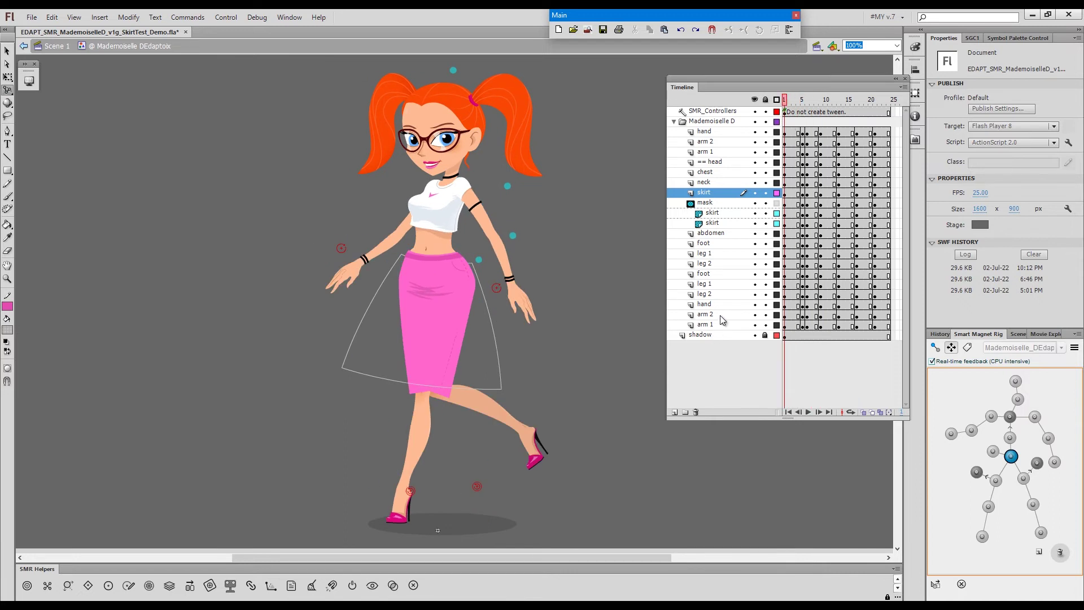
Step: Show the rig controllers with F1 and scrub frames 1 to 21, previewing the wave near frame 12
click(807, 110)
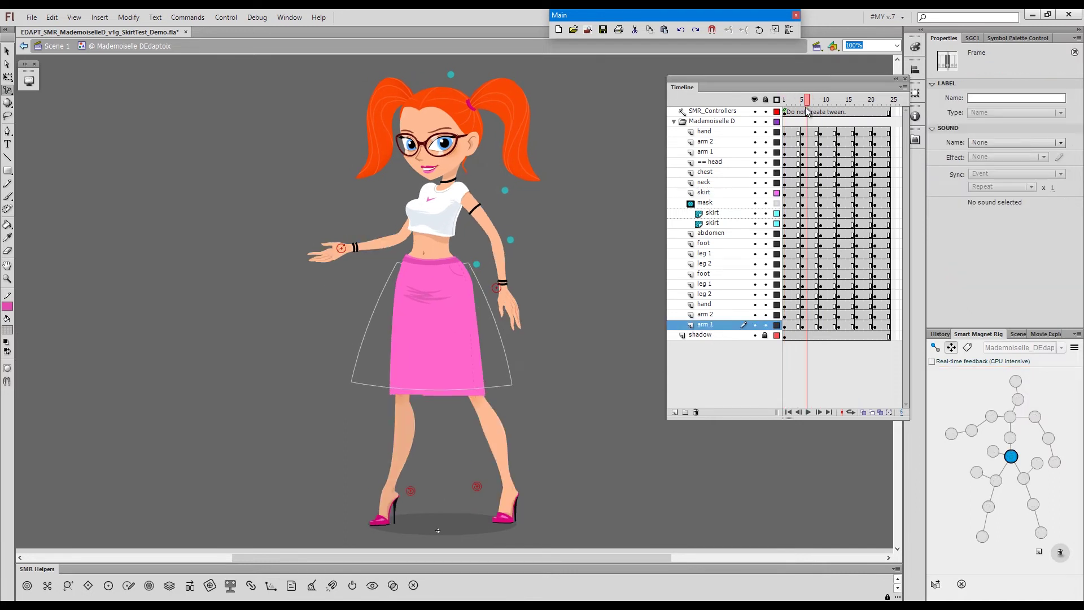
mouse_move(807, 110)
mouse_down()
mouse_move(832, 113)
mouse_move(824, 117)
mouse_up()
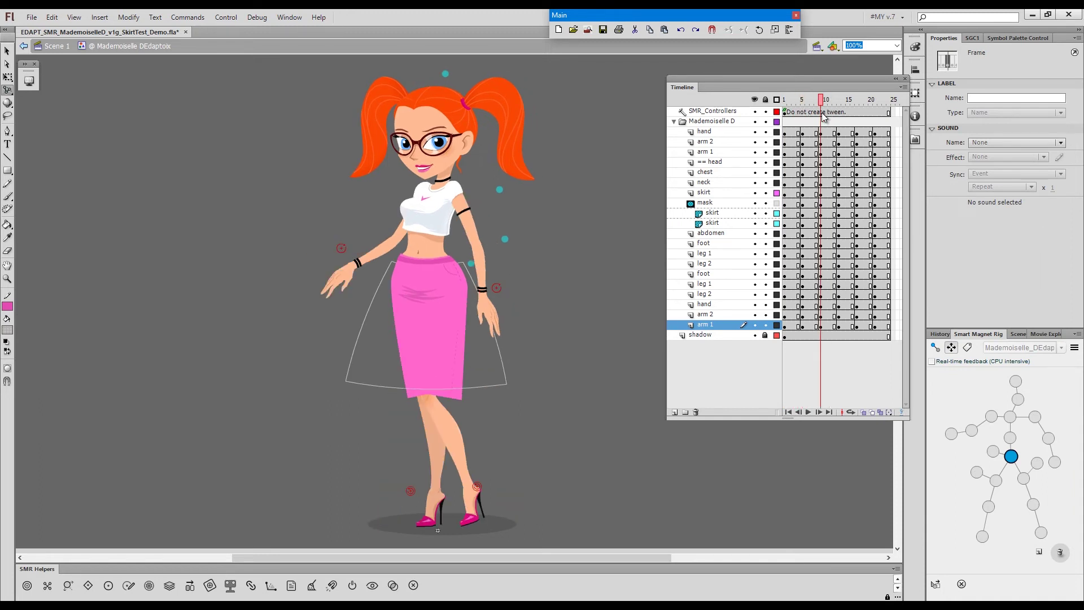
key(F1)
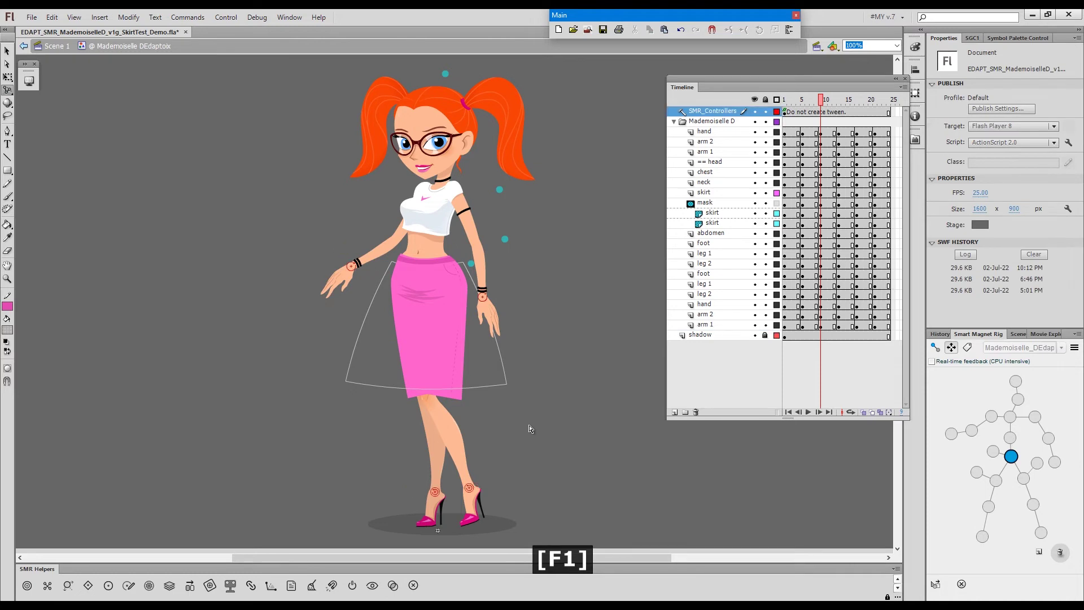
key(v)
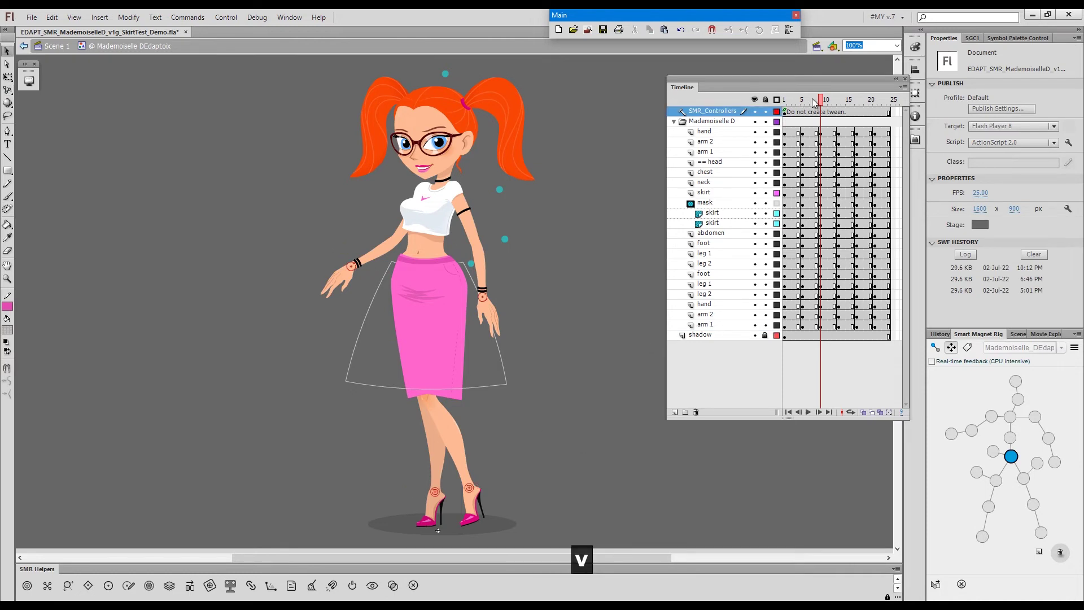
click(780, 112)
drag(790, 116, 823, 149)
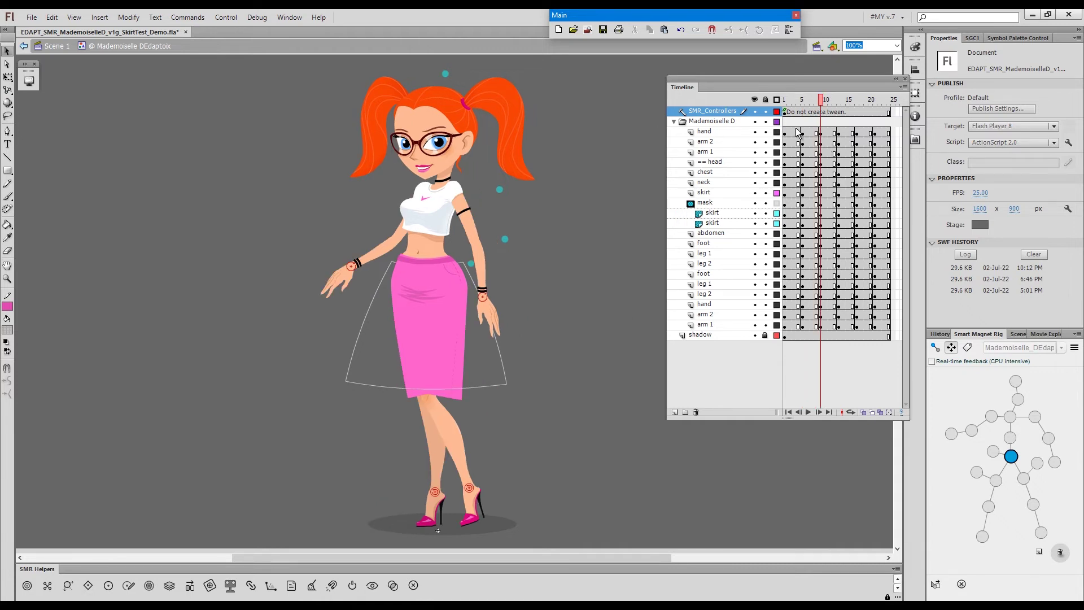
drag(838, 116, 858, 119)
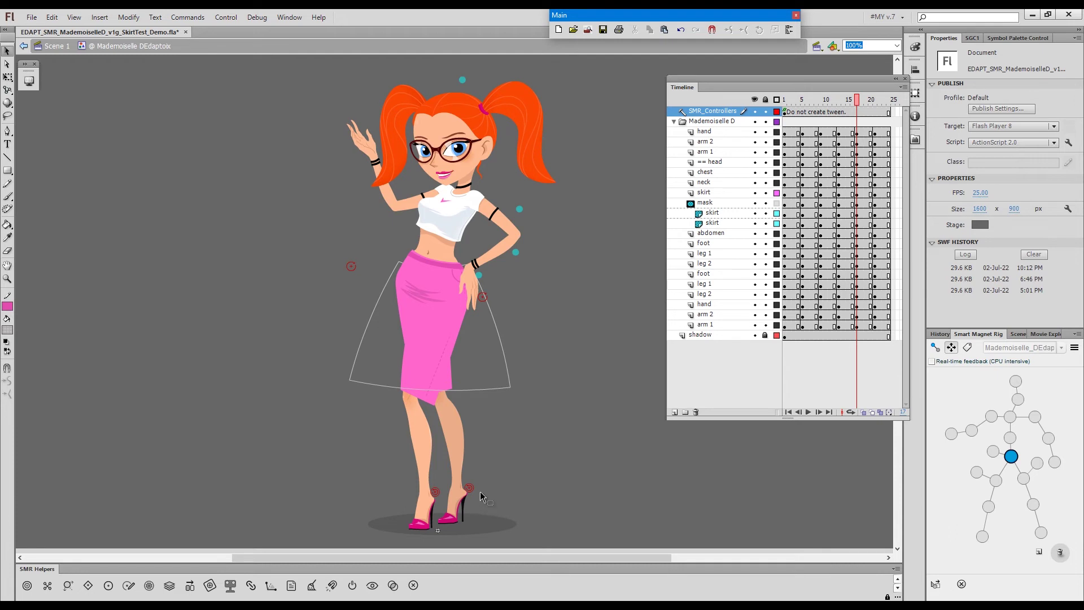
Step: Snap the IK controllers onto the joints and move the whole rig onto the right heel effector at frame 9
key(F1)
key(v)
click(457, 489)
click(843, 105)
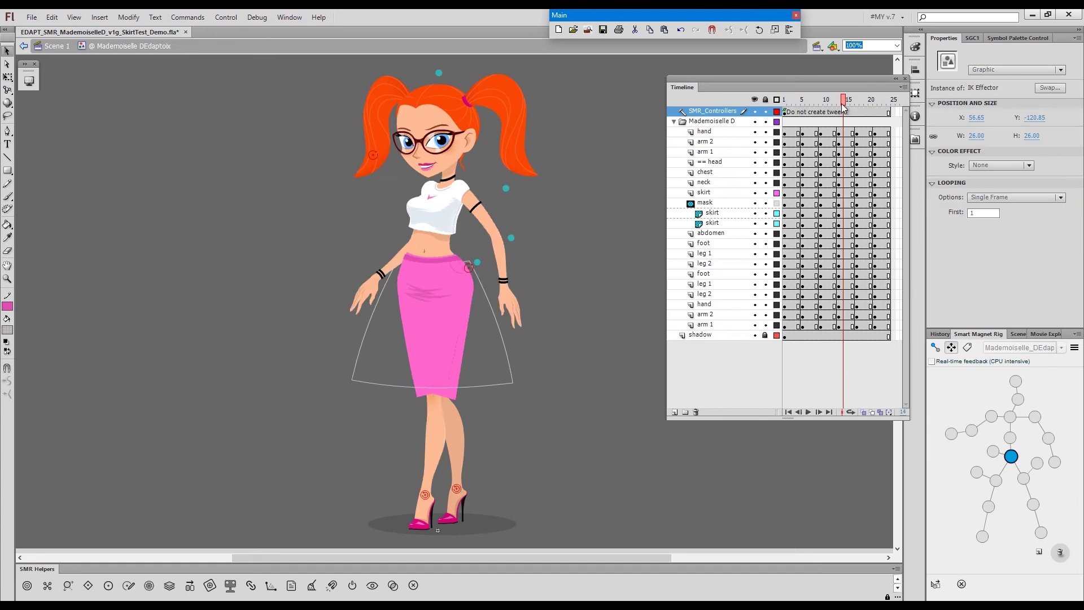
click(838, 105)
click(453, 494)
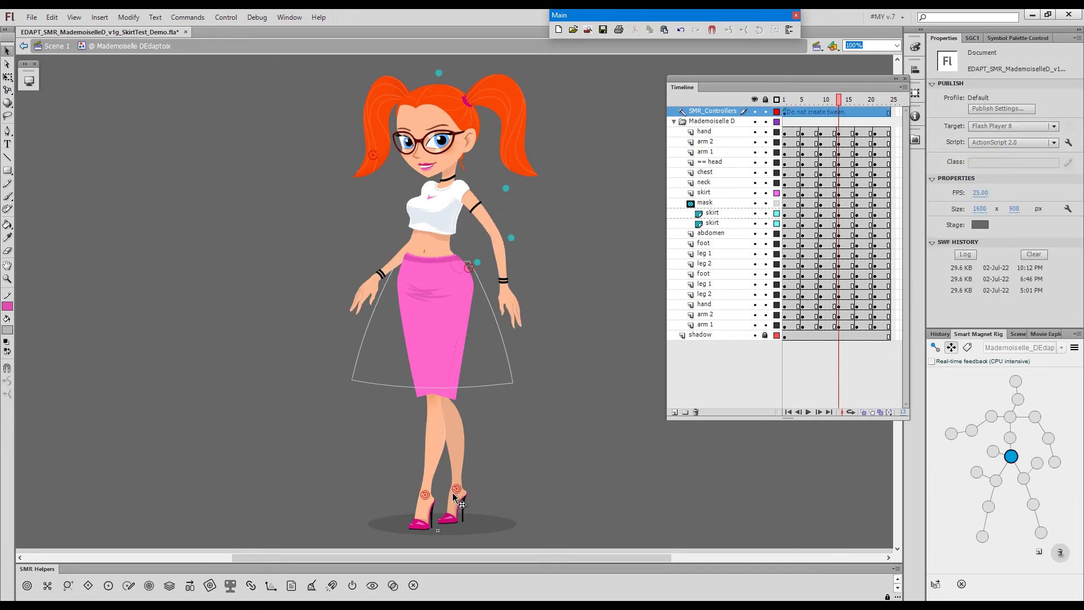
click(820, 105)
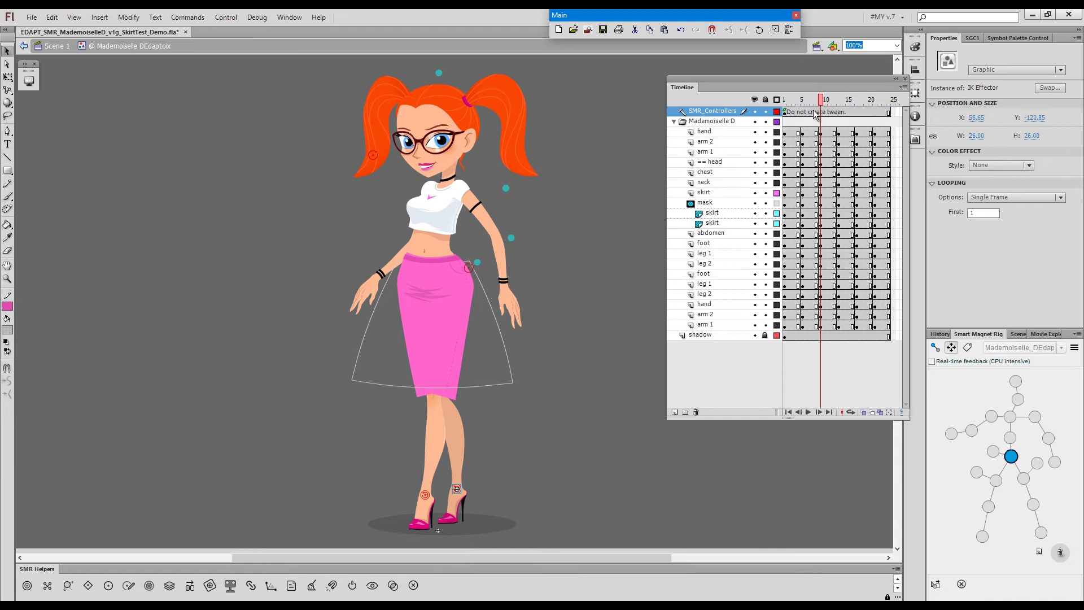
click(458, 490)
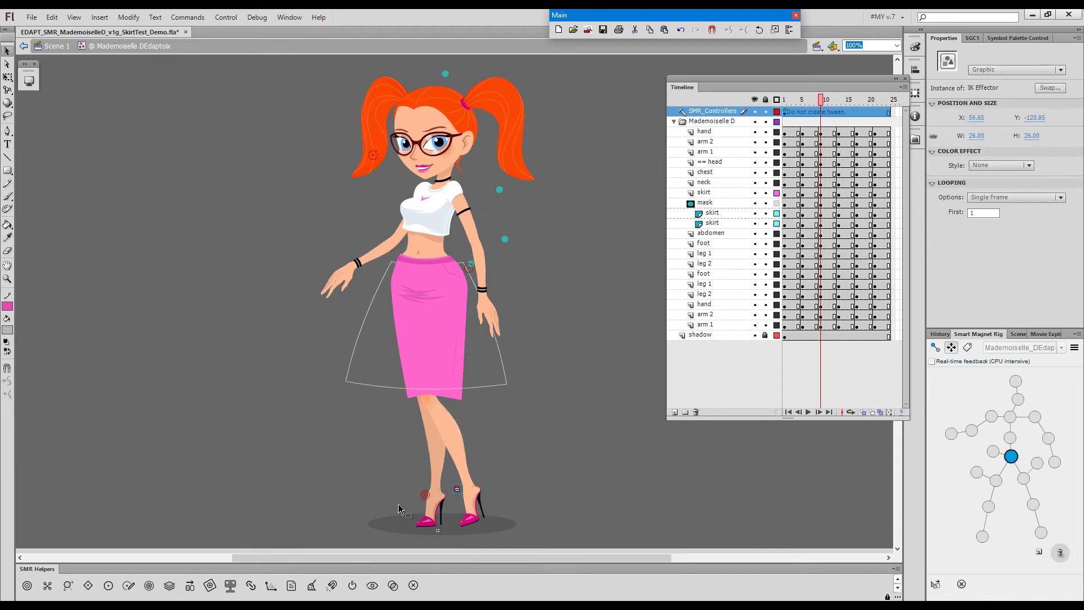
click(333, 586)
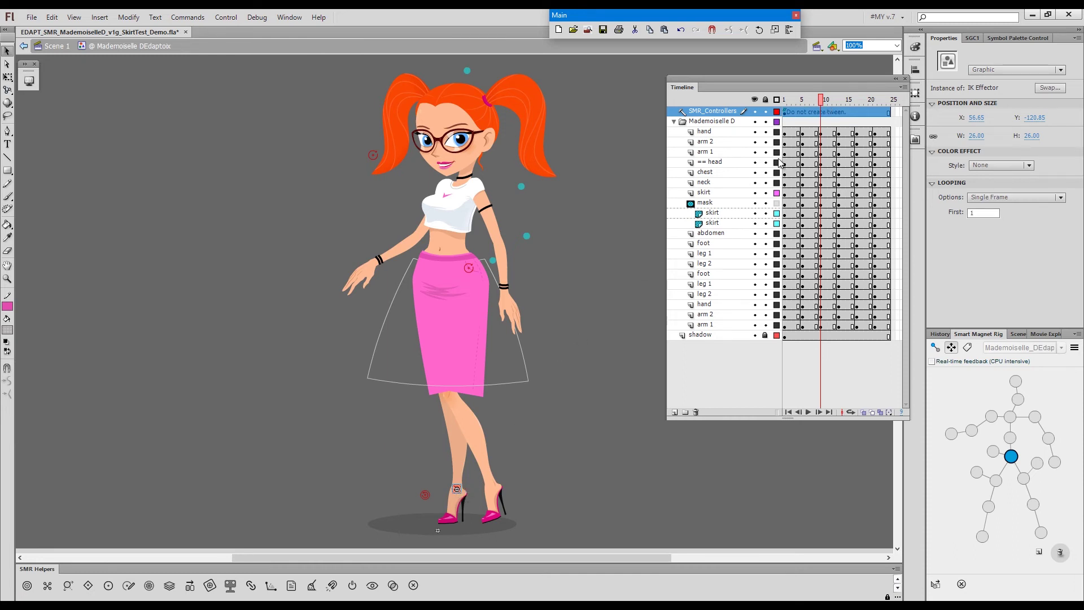
Step: At frame 5, move the whole rig onto the foot effector and scrub through frame 13 to check
click(802, 103)
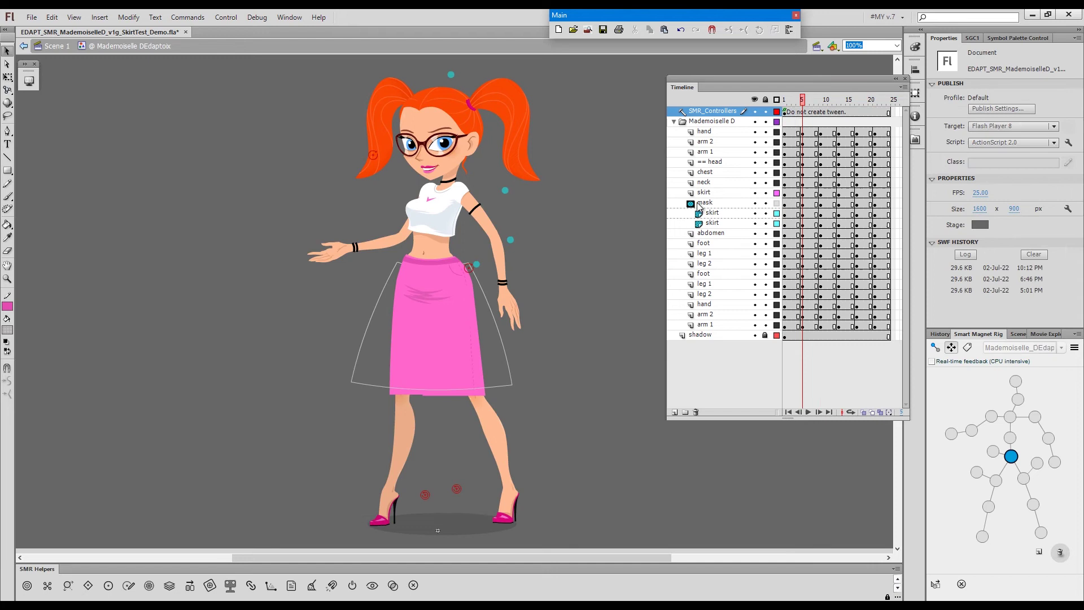
click(458, 491)
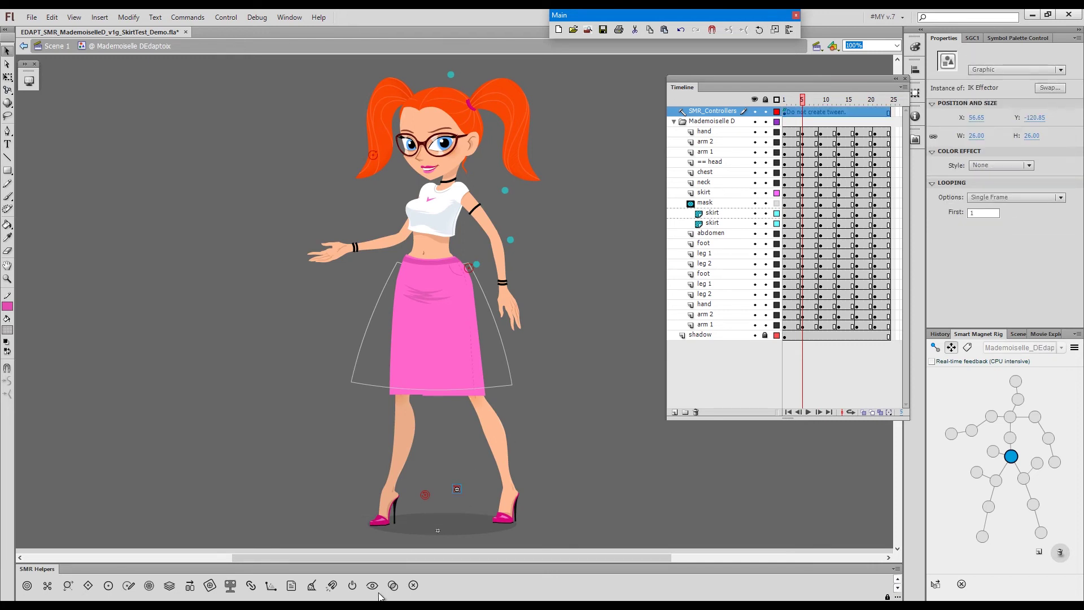
click(331, 586)
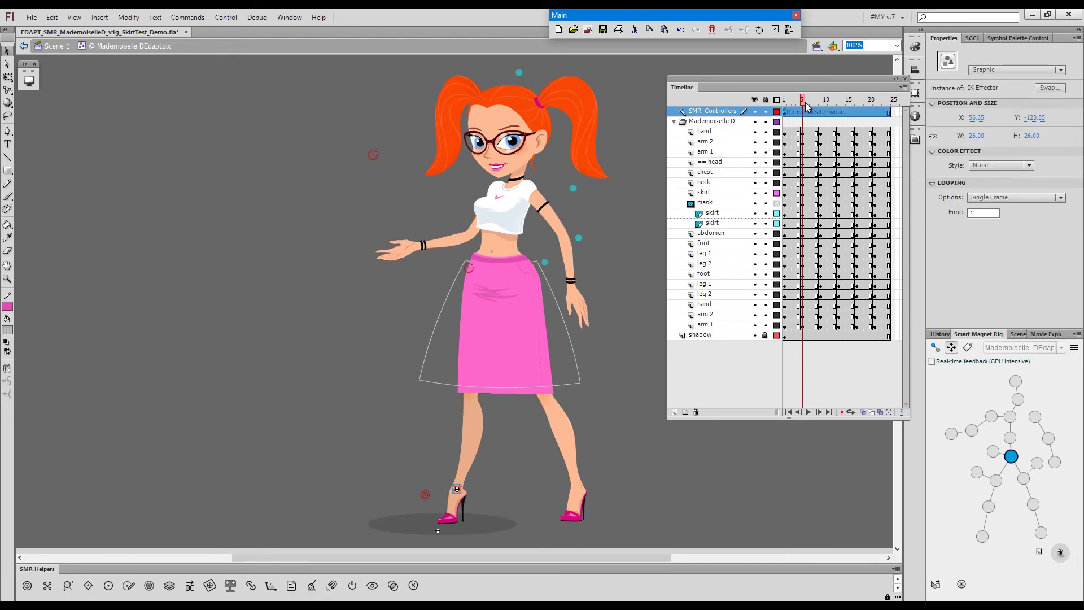
drag(806, 106, 802, 132)
key(F1)
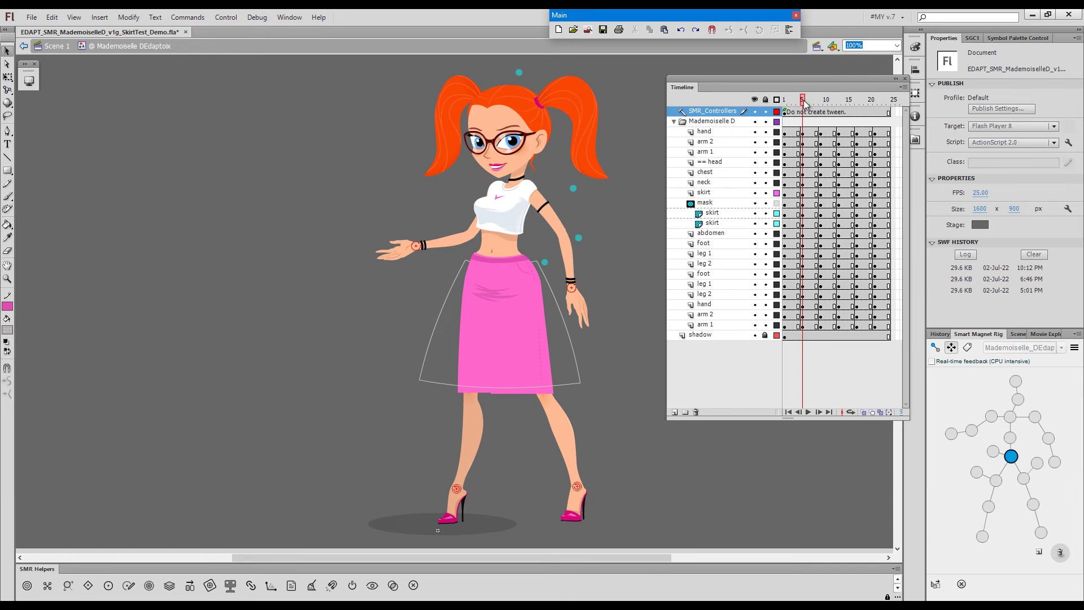
Step: At frame 1, move the whole rig onto the planted foot effector and review the animation to frame 17
drag(804, 104, 787, 114)
click(578, 486)
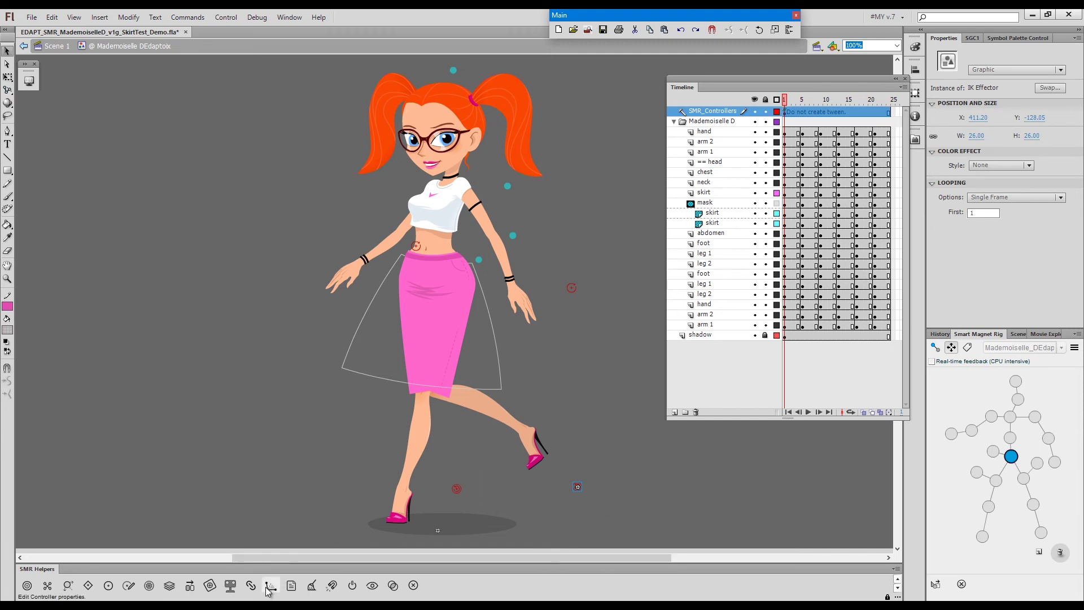
click(331, 586)
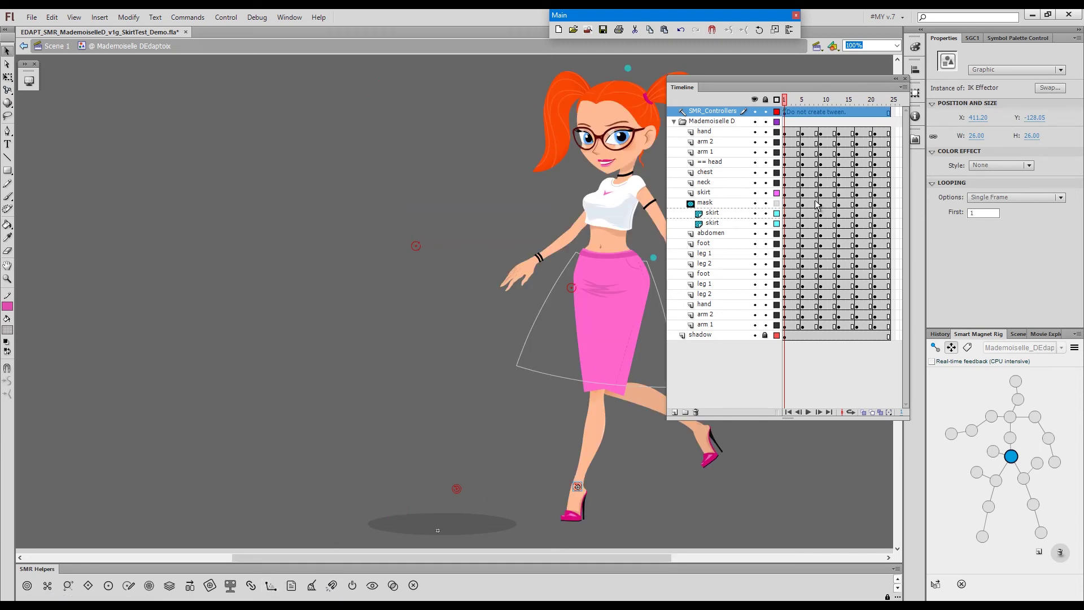
drag(794, 107, 875, 138)
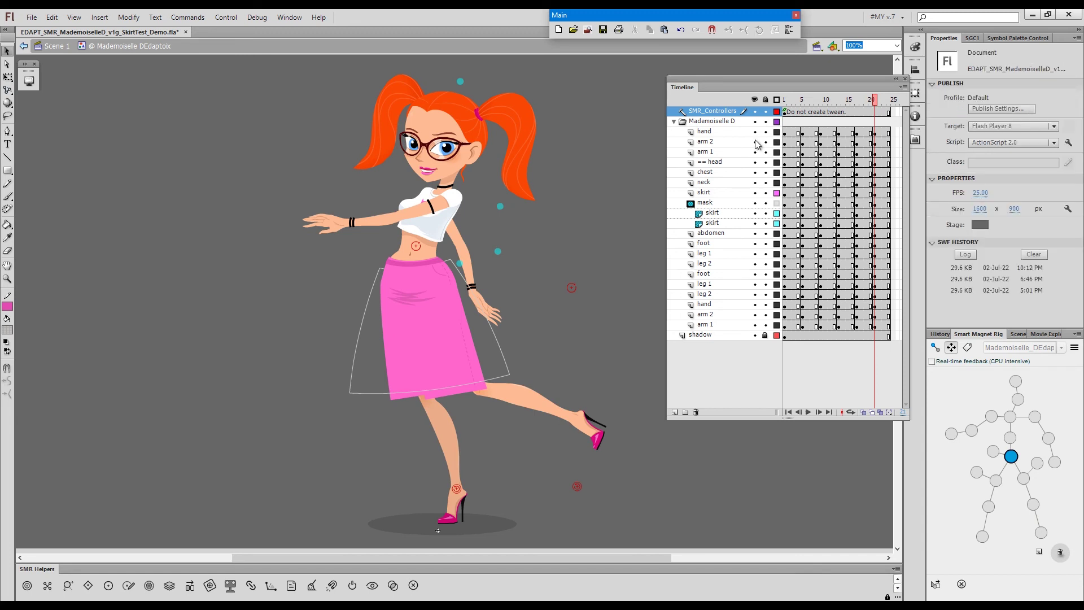
key(F1)
Step: Show the Mademoiselle D layers as outlines and nudge the raised ankle effector to reshape leg and skirt
key(g)
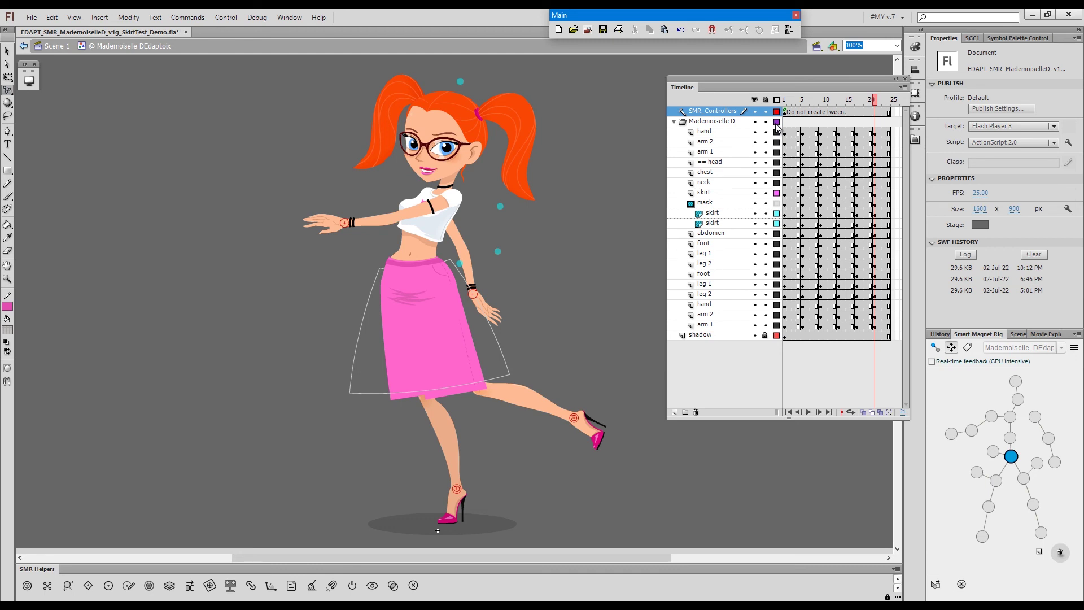
click(776, 123)
drag(575, 420, 584, 421)
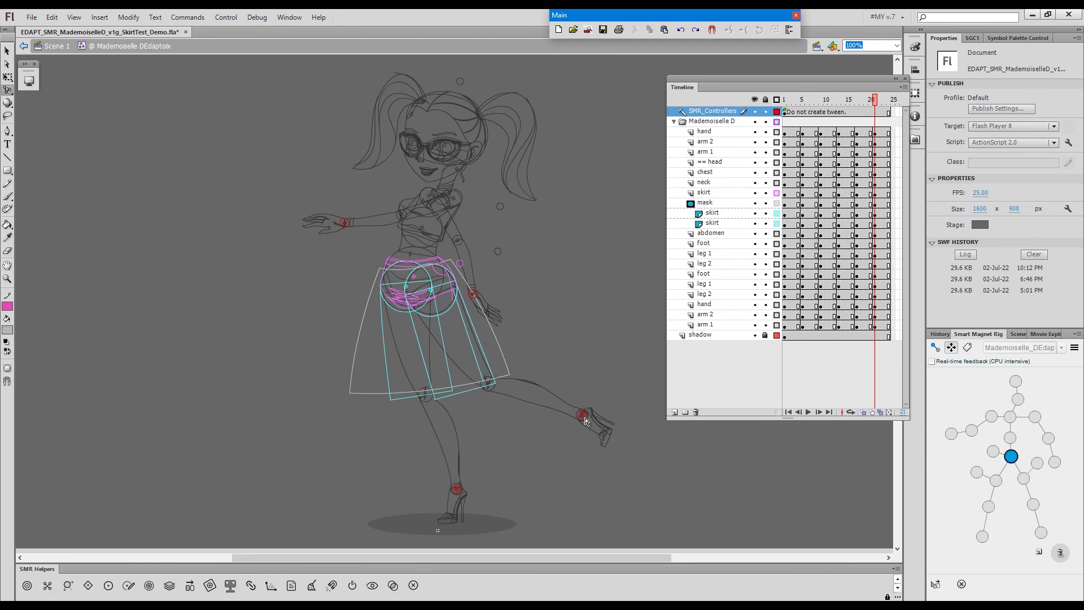
click(588, 419)
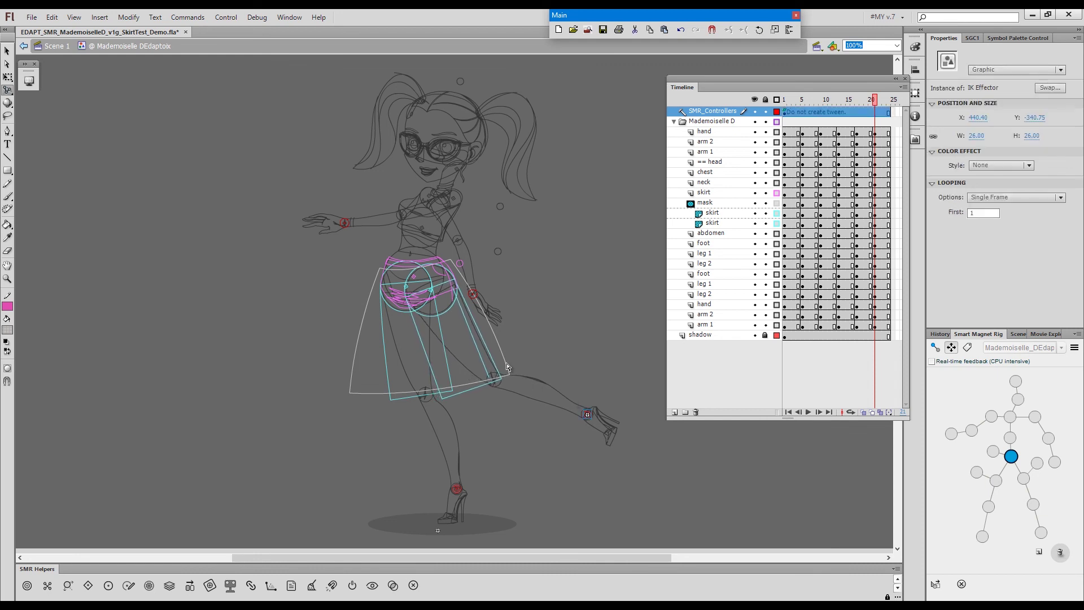